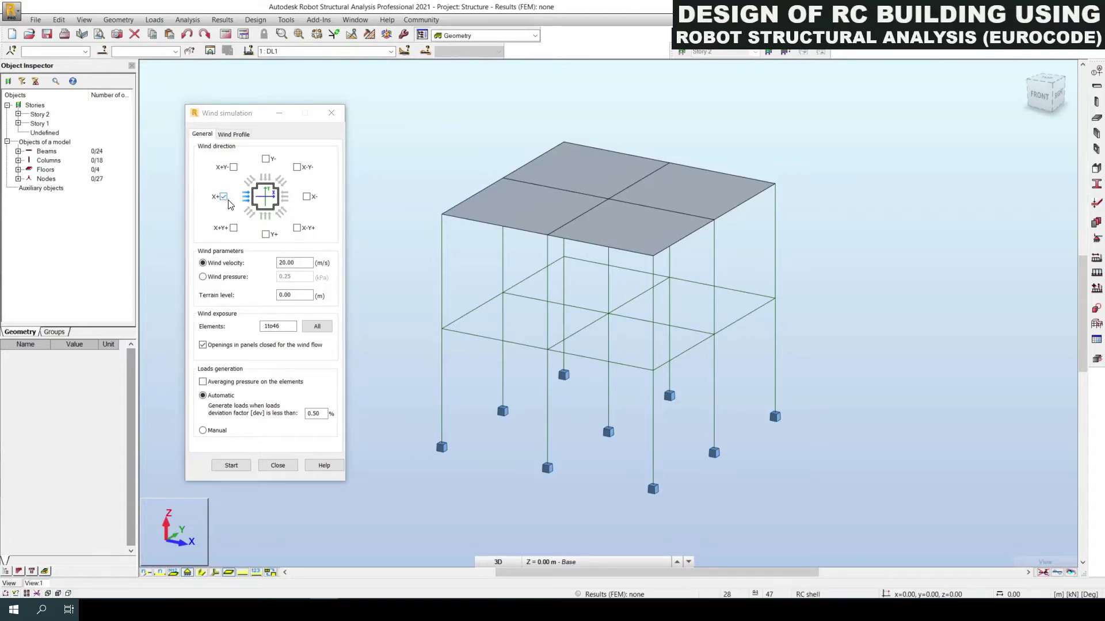
Define the wind load by pressure instead of velocity and set the wind pressure to 1.7 kPa.
{"action": "left_click", "coordinate": [224, 277]}
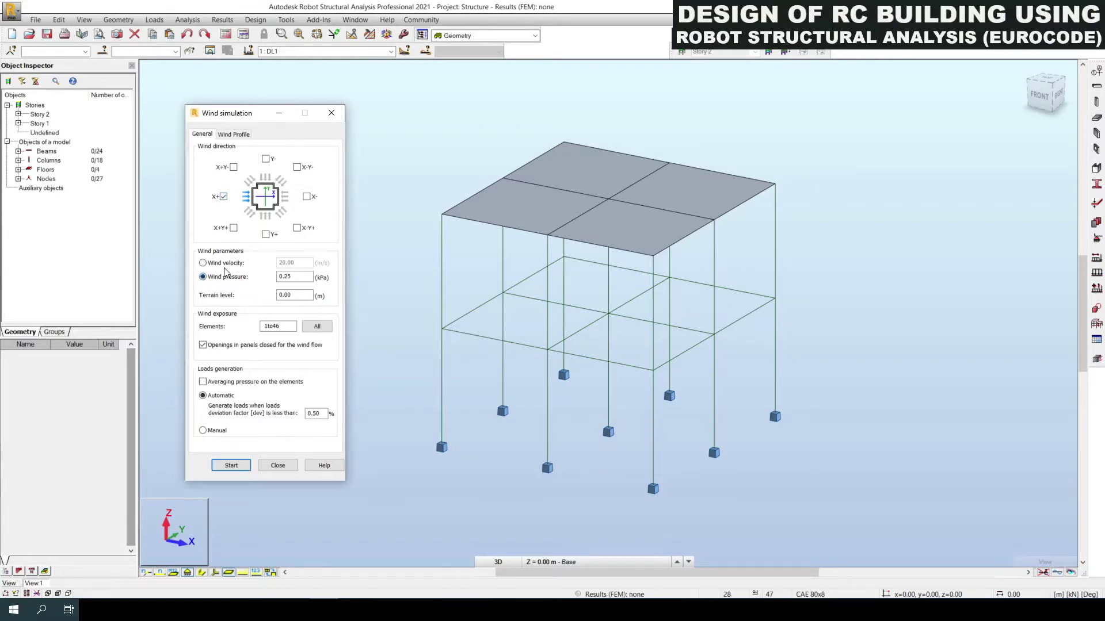
{"action": "key", "text": "Tab"}
{"action": "type", "text": "1.7"}
{"action": "key", "text": "Return"}
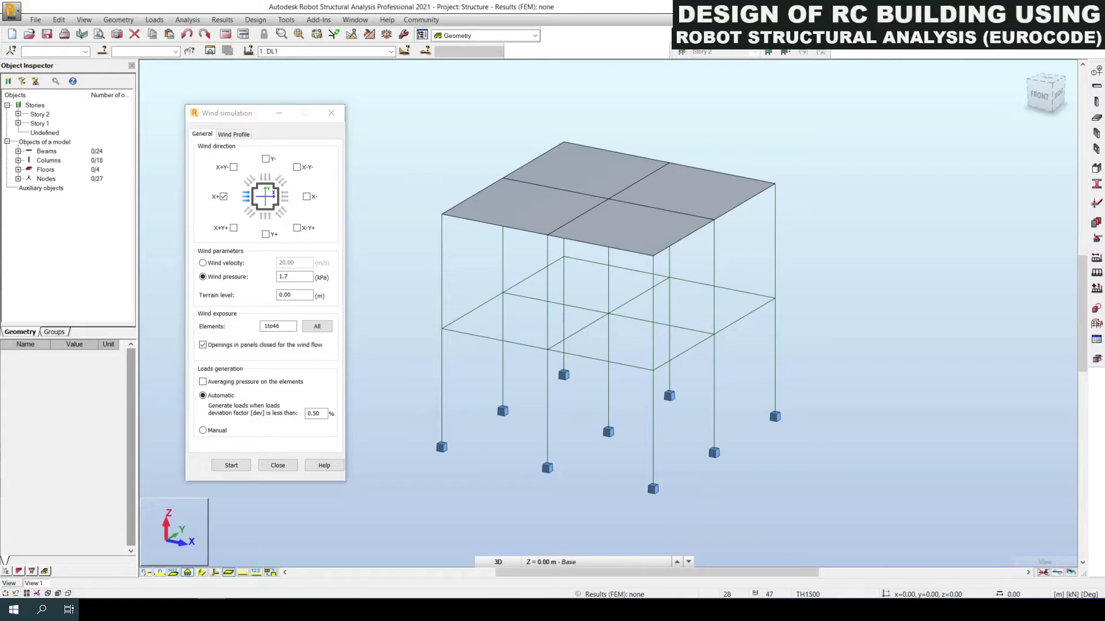
{"action": "double_click", "coordinate": [299, 277]}
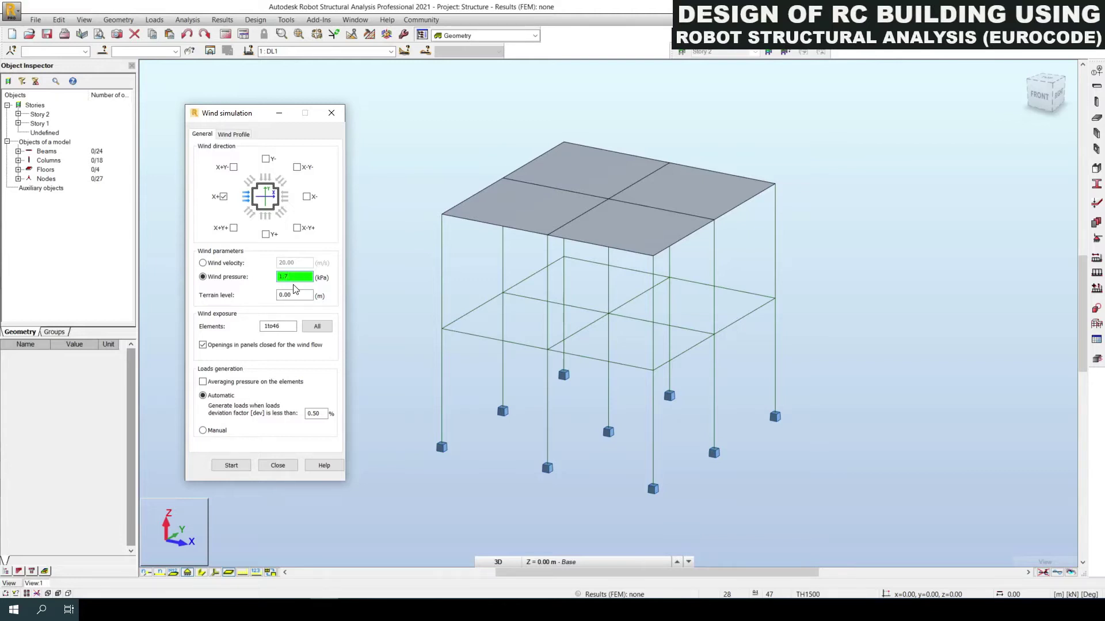
{"action": "double_click", "coordinate": [297, 276]}
{"action": "double_click", "coordinate": [280, 276]}
Run the wind simulation for the X+ direction with automatic load generation and acknowledge its completion.
{"action": "left_click", "coordinate": [294, 295]}
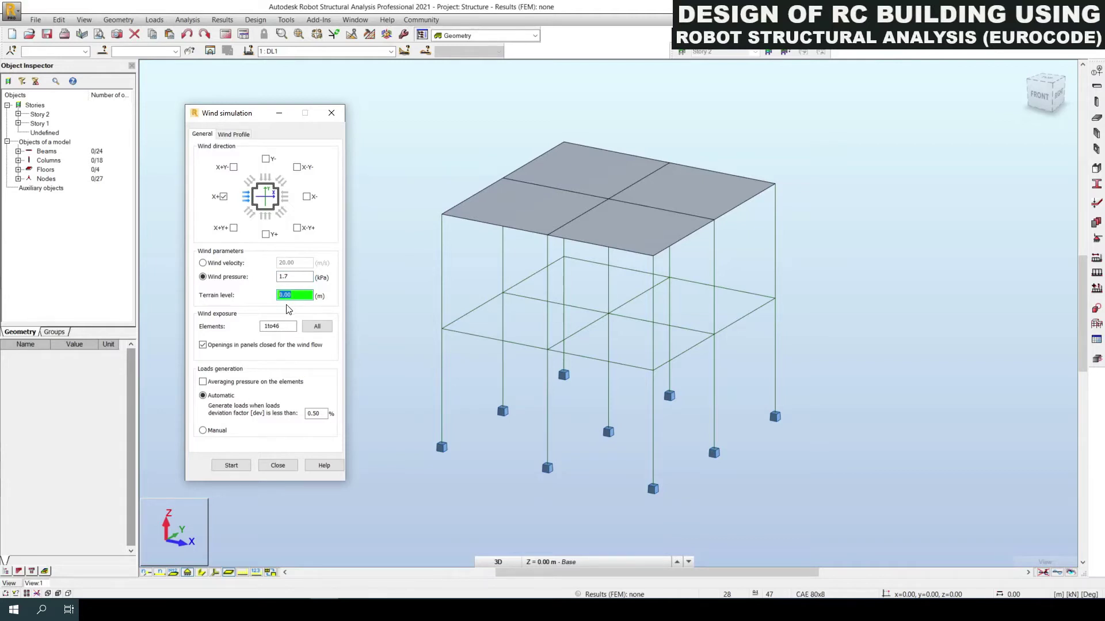
{"action": "left_click", "coordinate": [268, 326]}
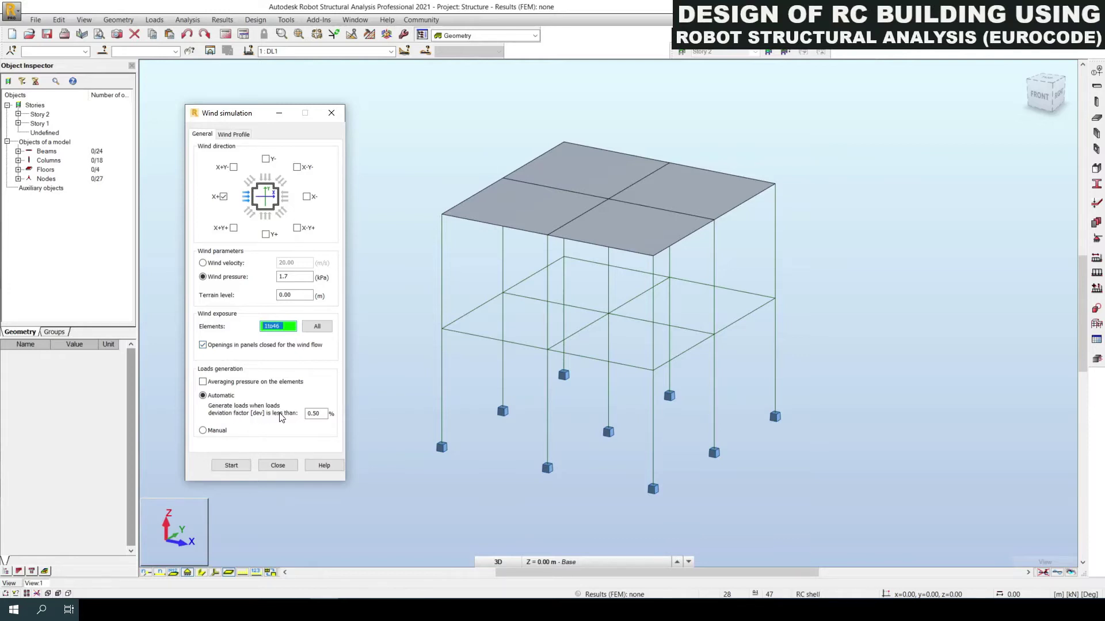
{"action": "left_click_drag", "start_coordinate": [318, 414], "coordinate": [309, 413]}
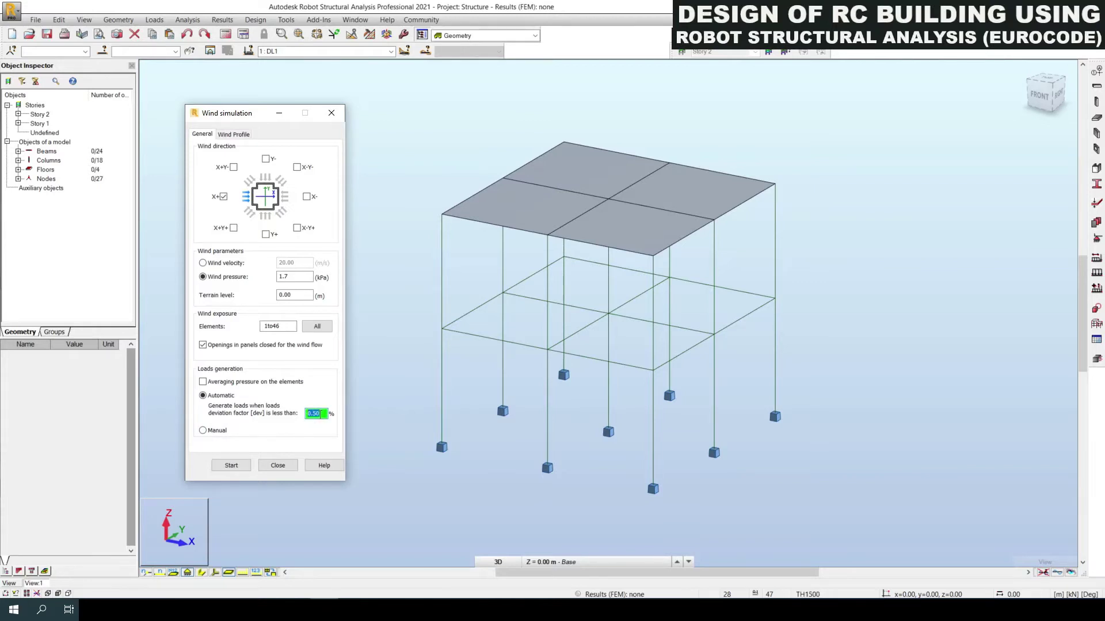
{"action": "left_click", "coordinate": [232, 465]}
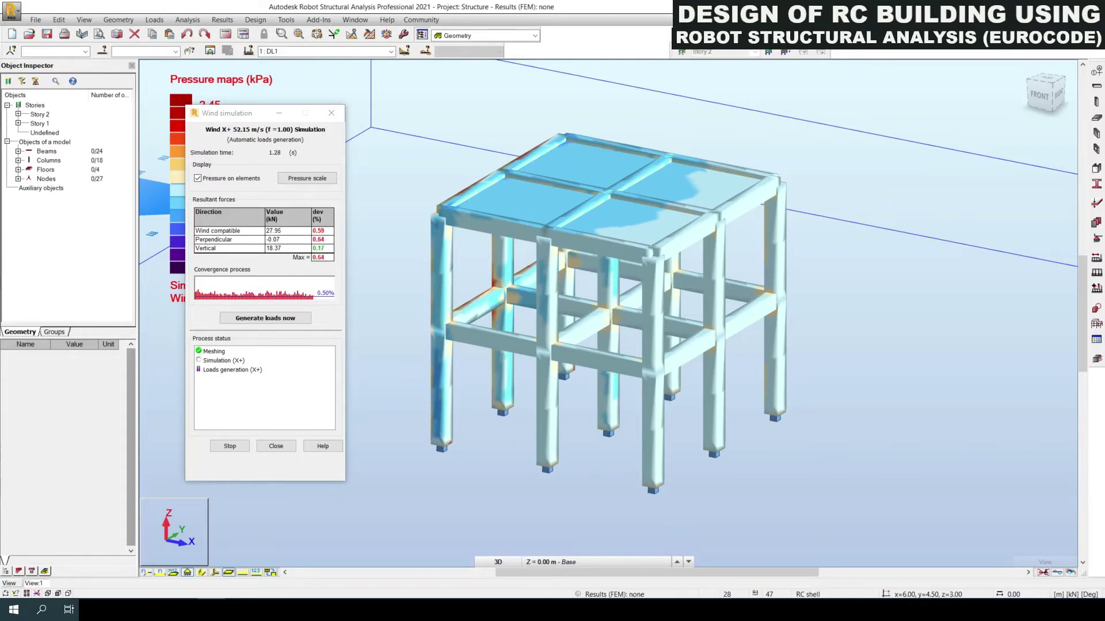
{"action": "left_click_drag", "start_coordinate": [536, 247], "coordinate": [481, 283]}
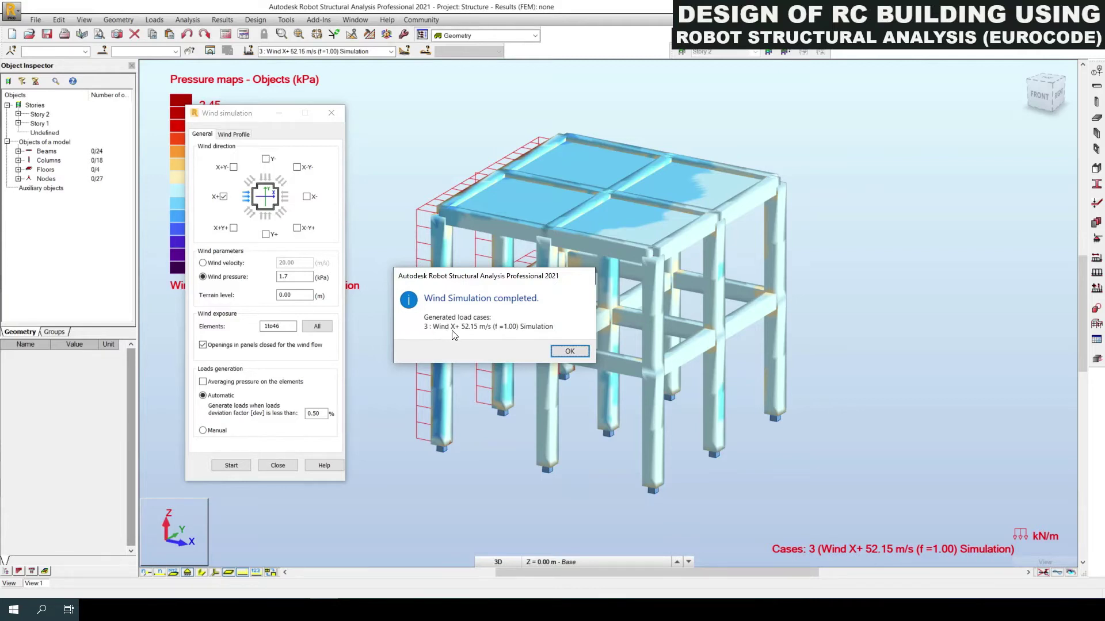
{"action": "left_click", "coordinate": [570, 351]}
Replace the X+ wind direction with Y+, run the simulation to generate its load case, and close the wind simulation.
{"action": "left_click", "coordinate": [223, 196]}
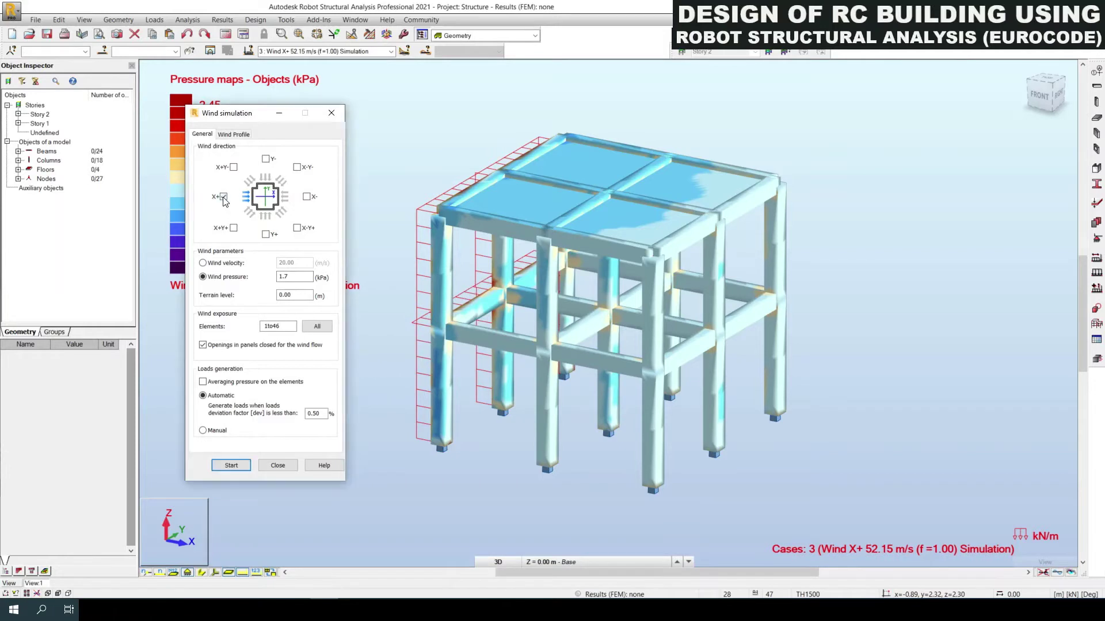
{"action": "left_click", "coordinate": [266, 234]}
{"action": "double_click", "coordinate": [292, 277]}
{"action": "double_click", "coordinate": [291, 294]}
{"action": "double_click", "coordinate": [313, 414]}
{"action": "left_click", "coordinate": [230, 465]}
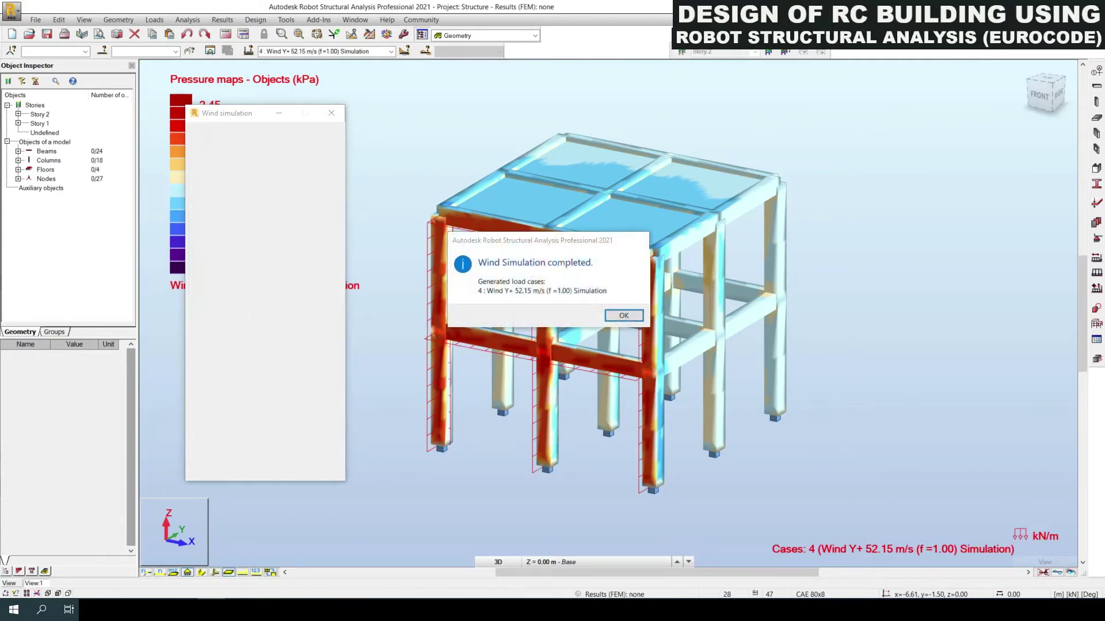
{"action": "left_click_drag", "start_coordinate": [503, 251], "coordinate": [438, 260]}
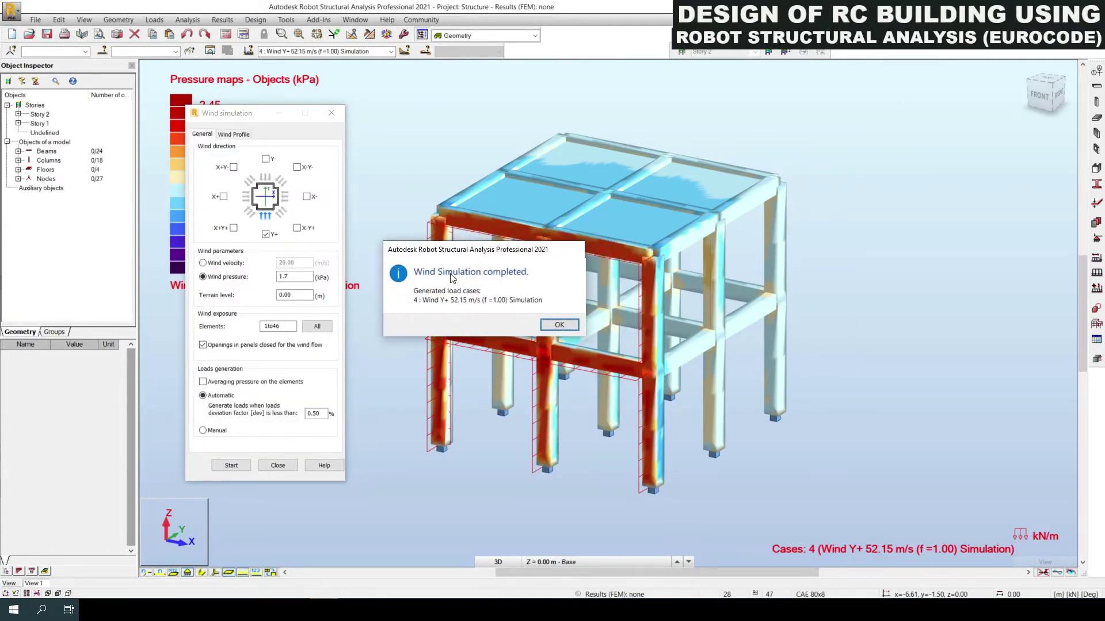
{"action": "left_click", "coordinate": [558, 325]}
{"action": "left_click", "coordinate": [332, 113]}
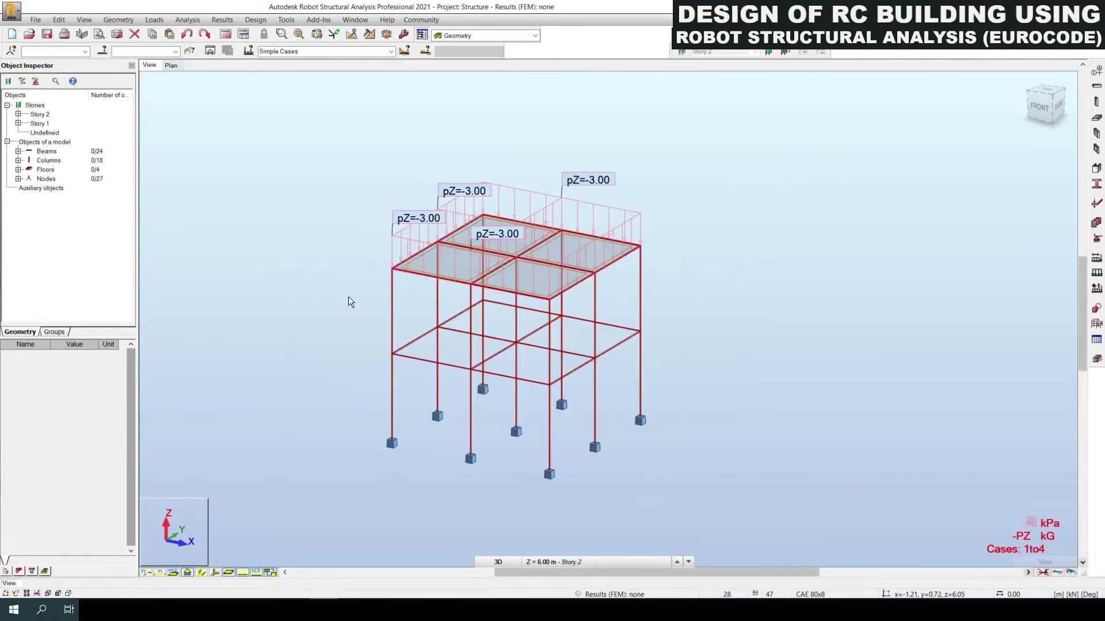
Display the wind X+ and wind Y+ simulation load cases in turn to examine their pressure maps and member loads.
{"action": "left_click", "coordinate": [391, 52]}
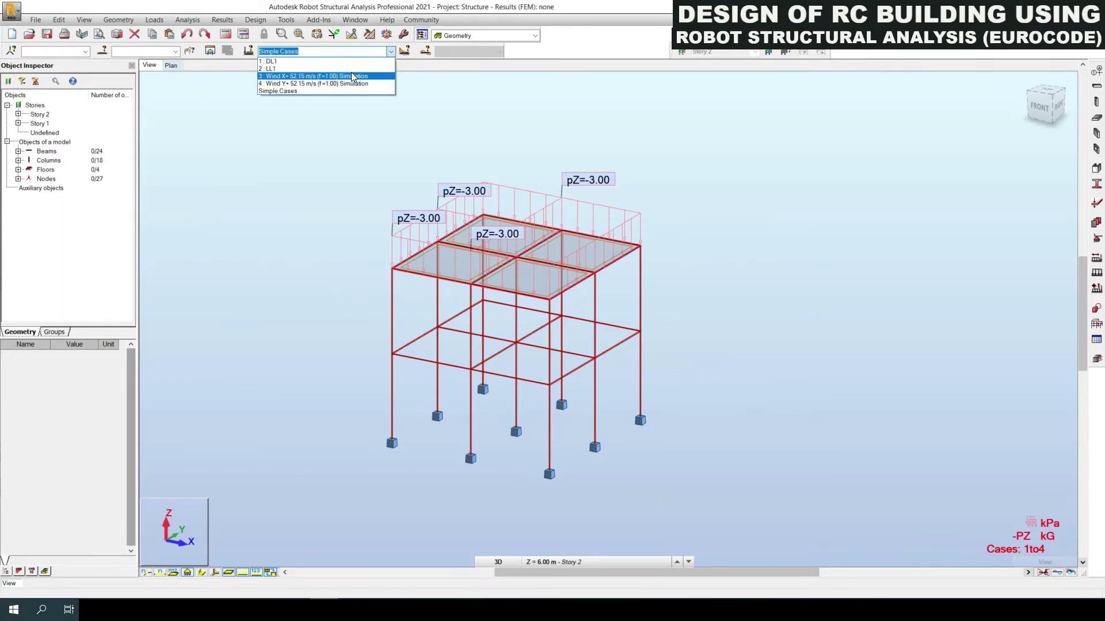
{"action": "left_click", "coordinate": [352, 76]}
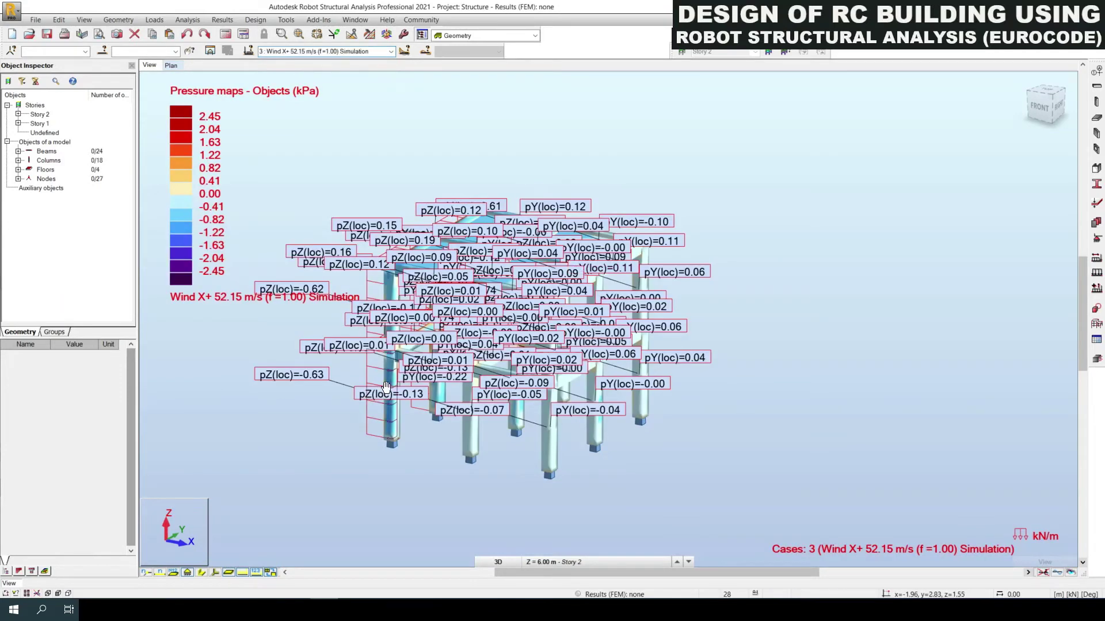
{"action": "middle_click_drag", "start_coordinate": [378, 387], "coordinate": [424, 387]}
{"action": "scroll", "coordinate": [413, 312], "scroll_direction": "up", "scroll_amount": 2}
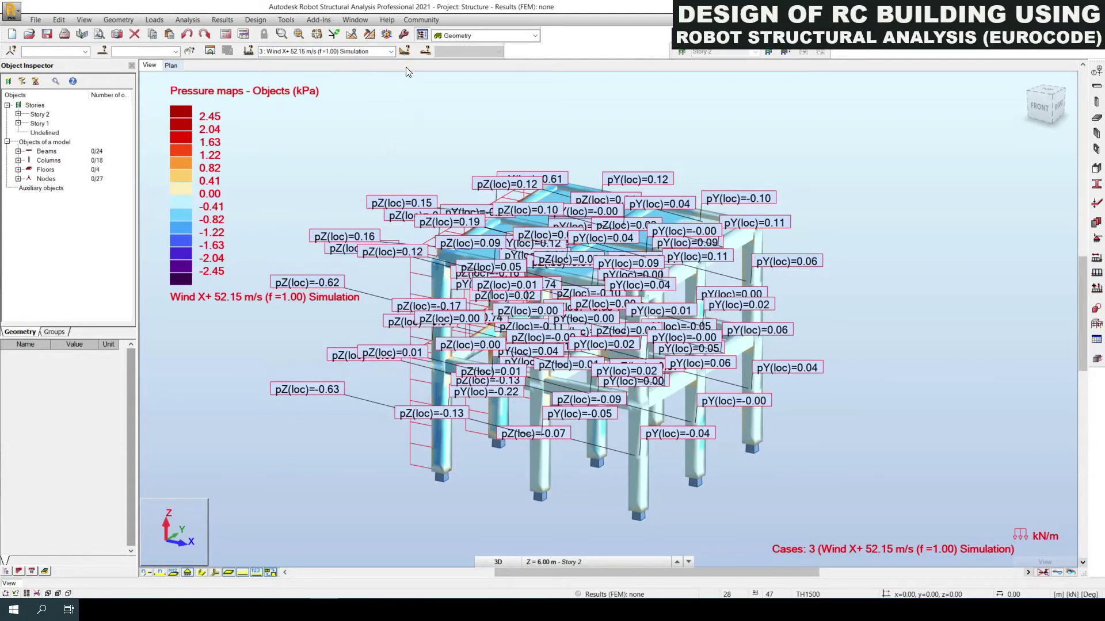
{"action": "left_click", "coordinate": [391, 53]}
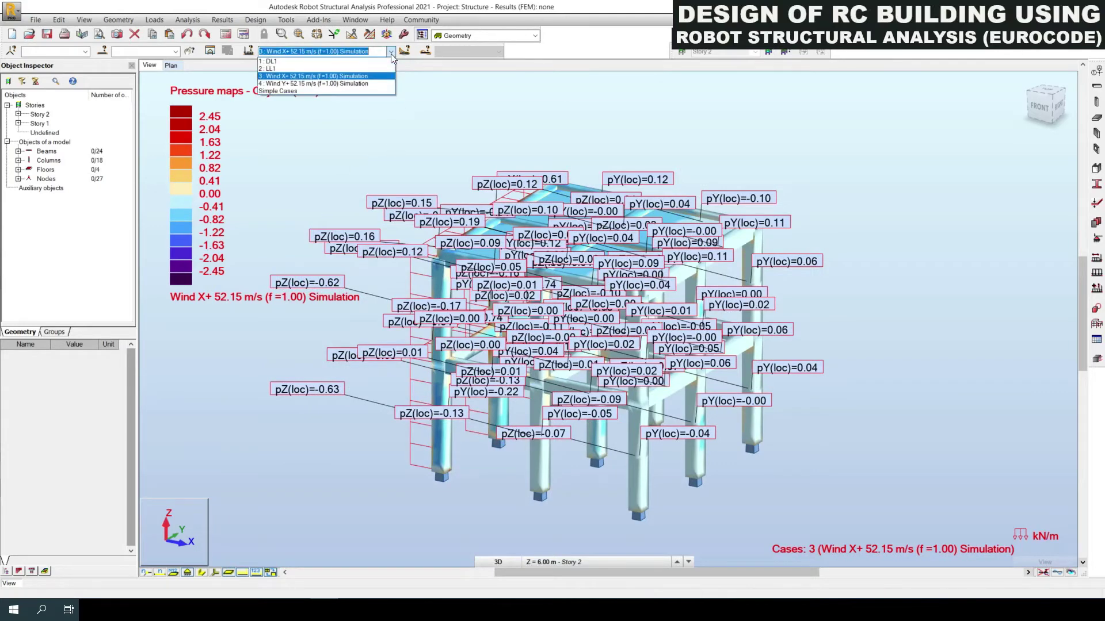
{"action": "left_click", "coordinate": [308, 84]}
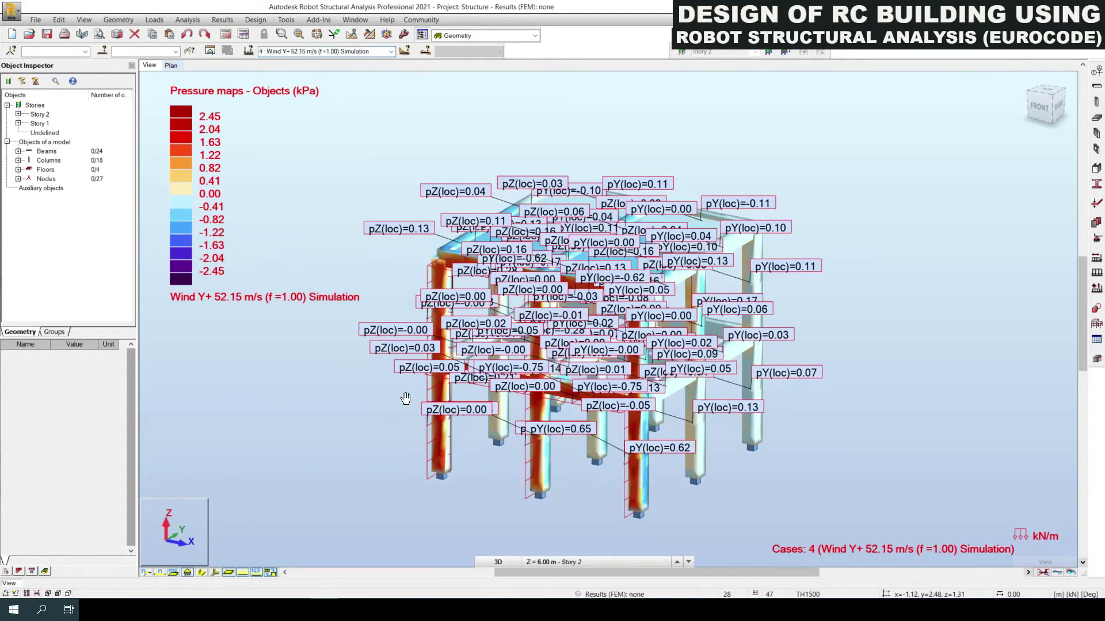
{"action": "middle_click_drag", "start_coordinate": [406, 398], "coordinate": [418, 401]}
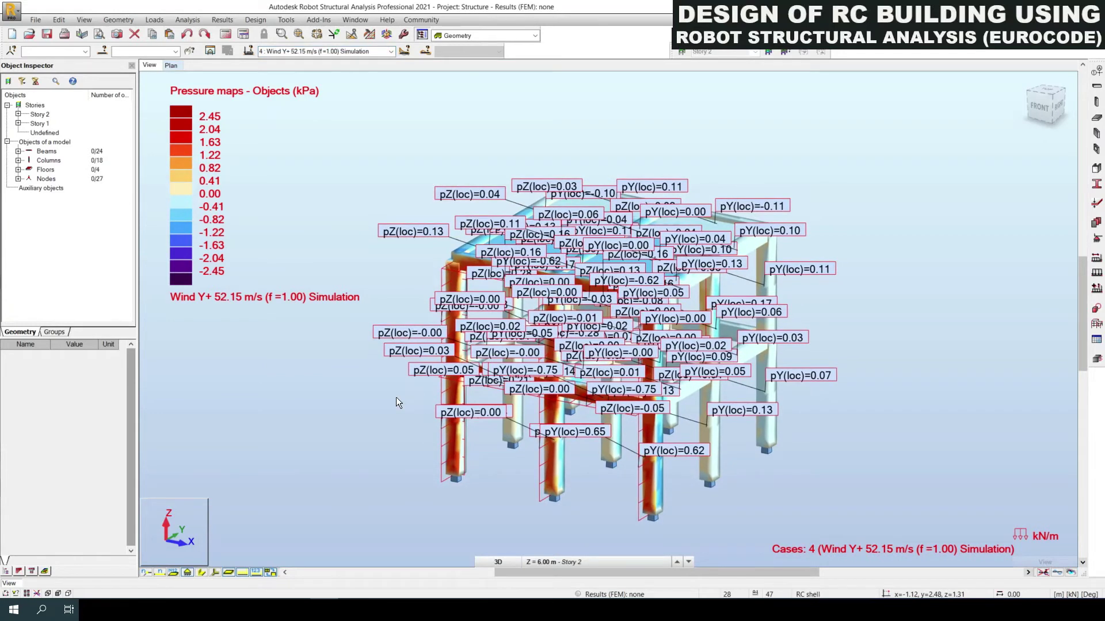
{"action": "left_click", "coordinate": [392, 51]}
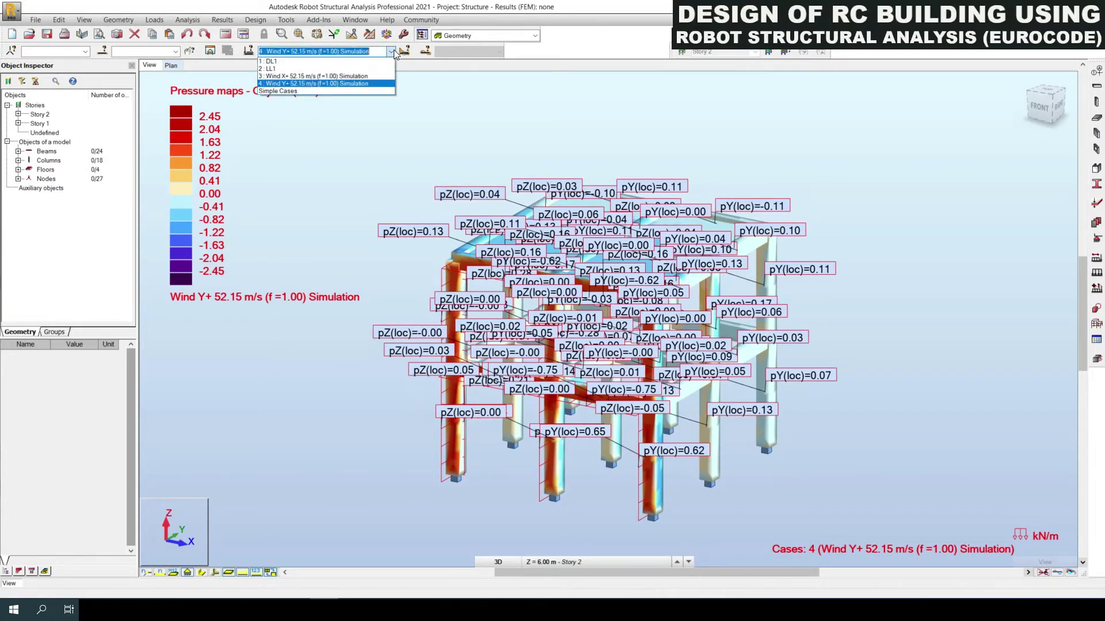
{"action": "left_click", "coordinate": [355, 76]}
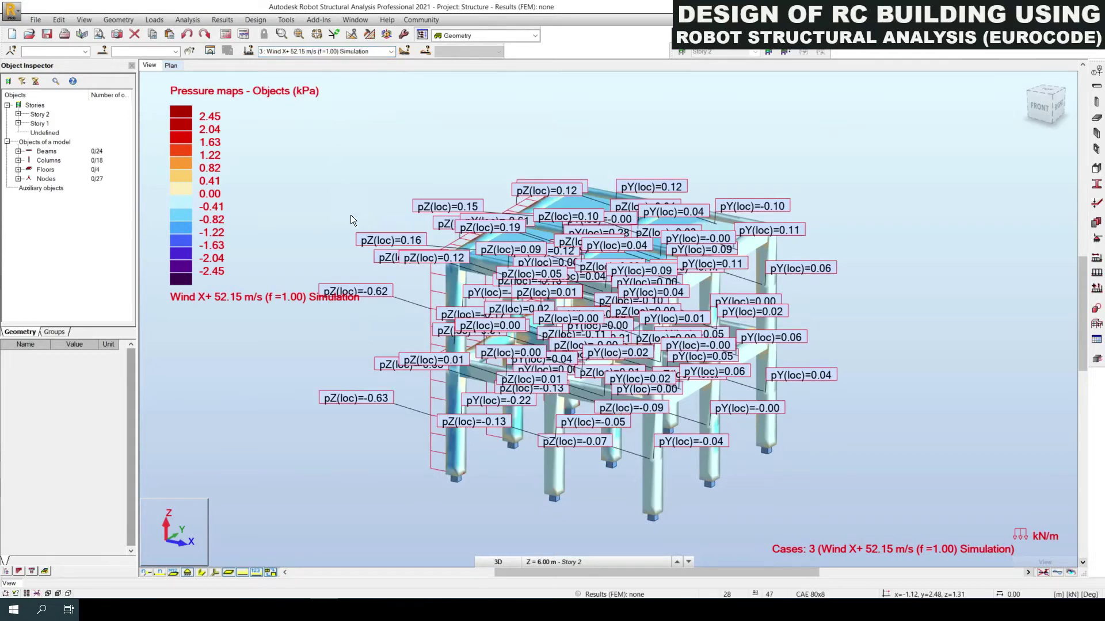
{"action": "middle_click_drag", "start_coordinate": [353, 236], "coordinate": [357, 236]}
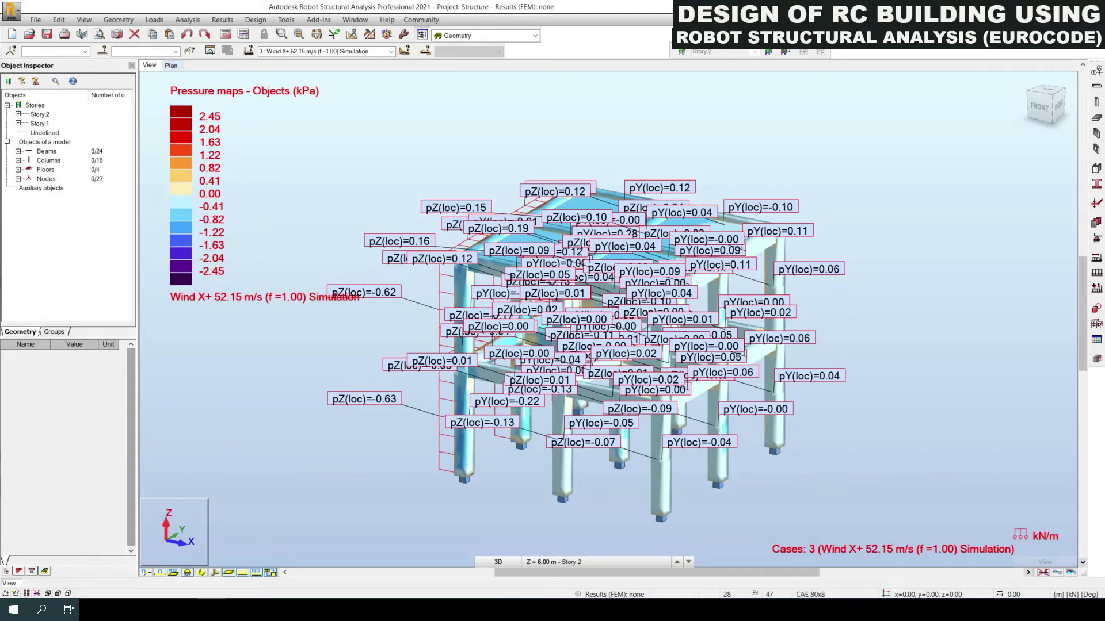
{"action": "middle_click_drag", "start_coordinate": [592, 351], "coordinate": [607, 354]}
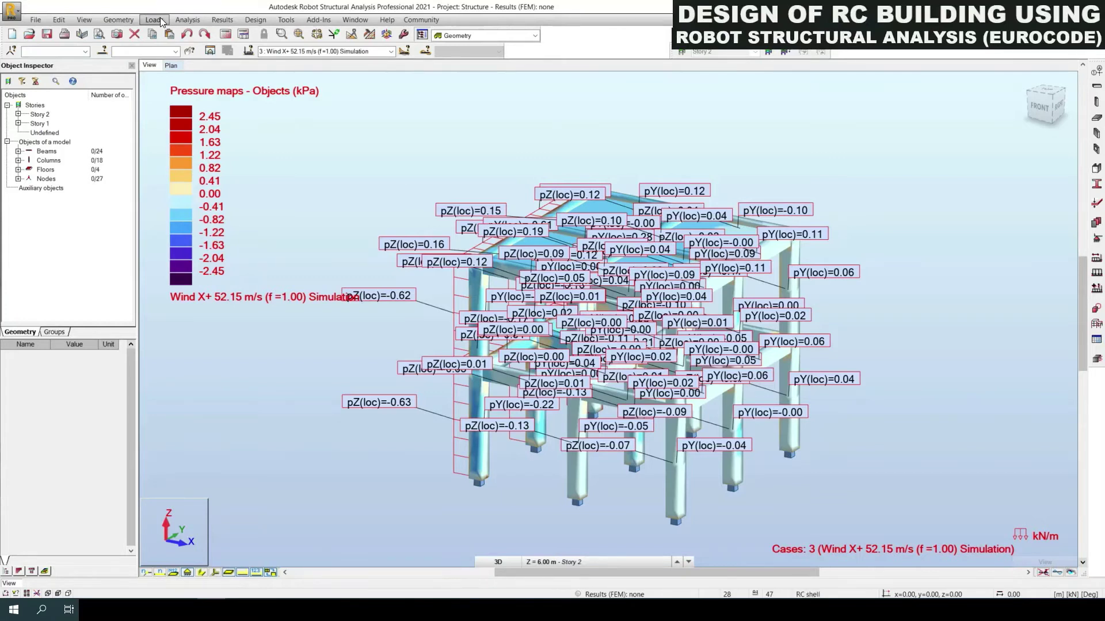
Enable RLINK elements (rigid links) in the structure analysis settings of the job preferences.
{"action": "left_click", "coordinate": [282, 23]}
{"action": "left_click", "coordinate": [302, 210]}
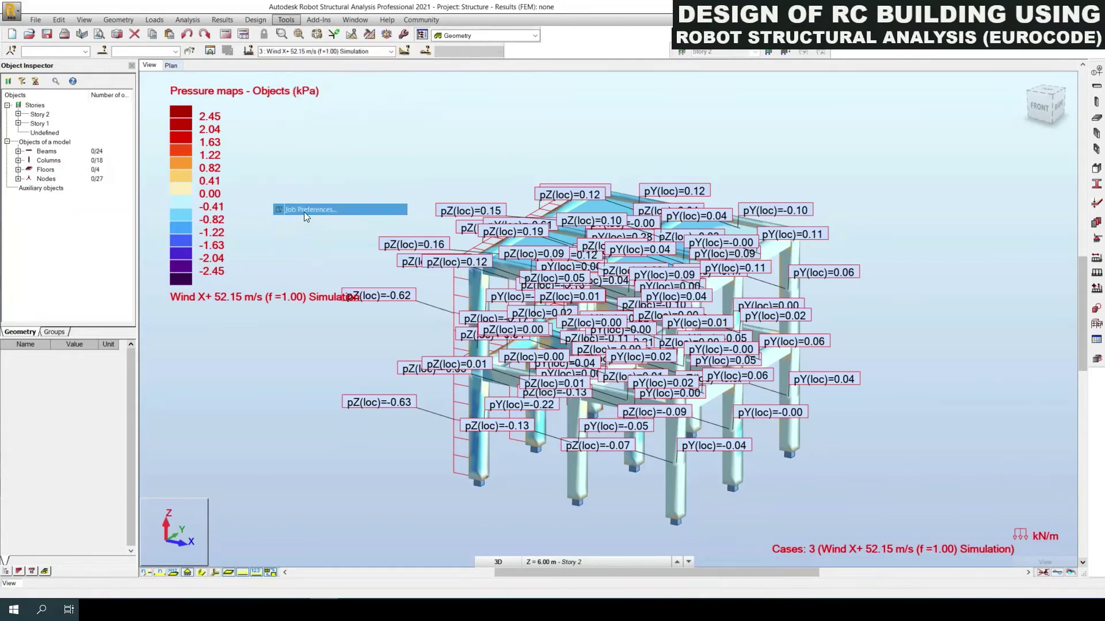
{"action": "double_click", "coordinate": [411, 277]}
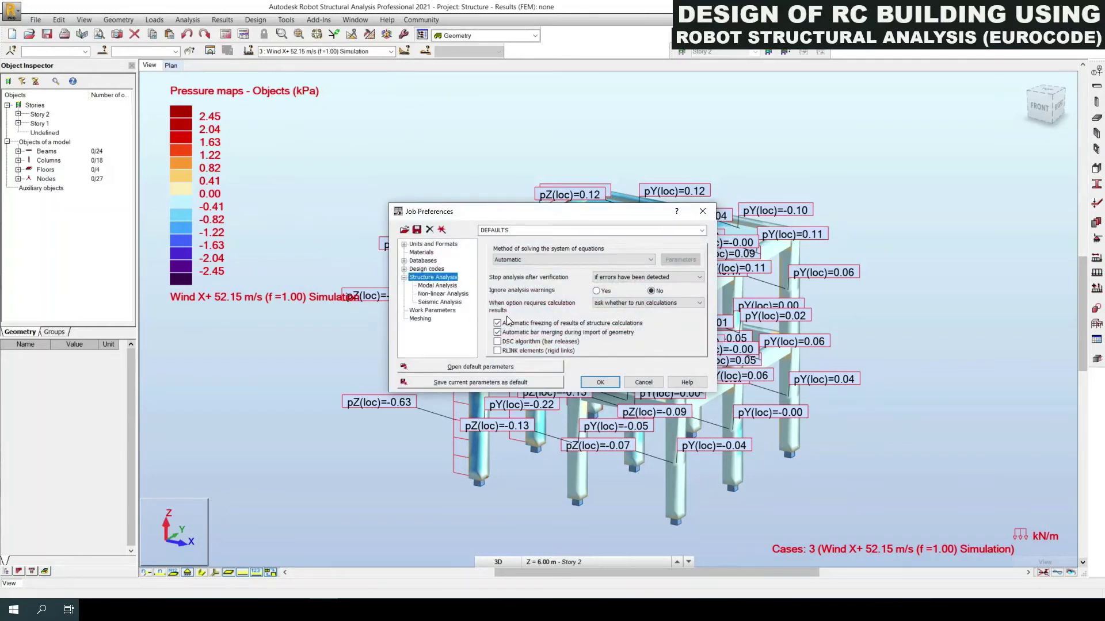
{"action": "left_click", "coordinate": [499, 351]}
Review the modal and seismic analysis preferences, save the current parameters as default, and accept the job preferences.
{"action": "left_click", "coordinate": [440, 286]}
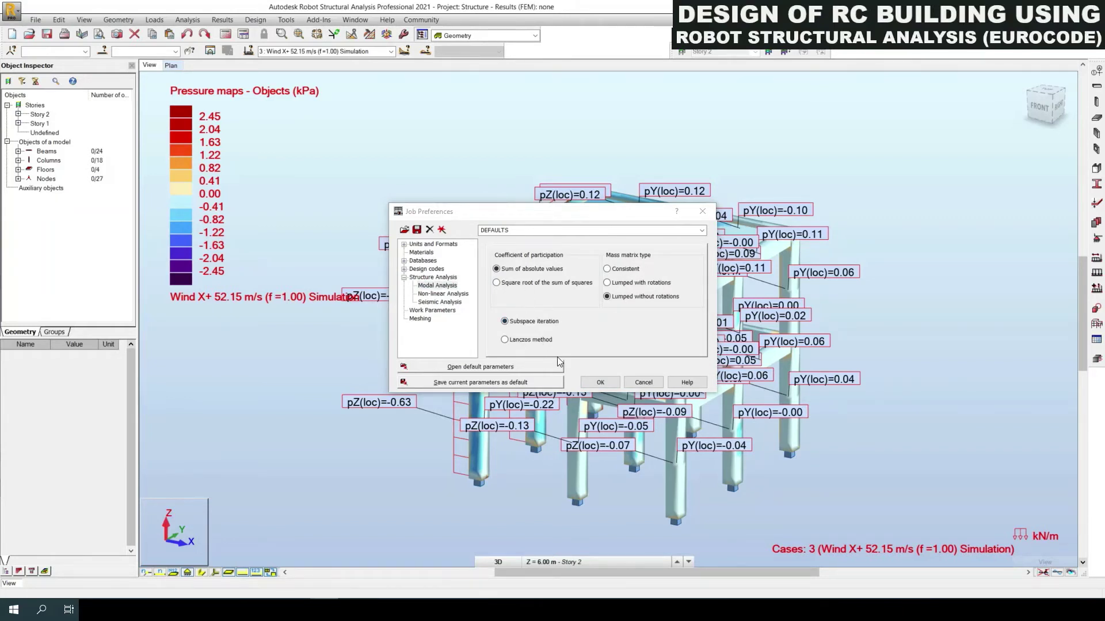
{"action": "left_click", "coordinate": [443, 301]}
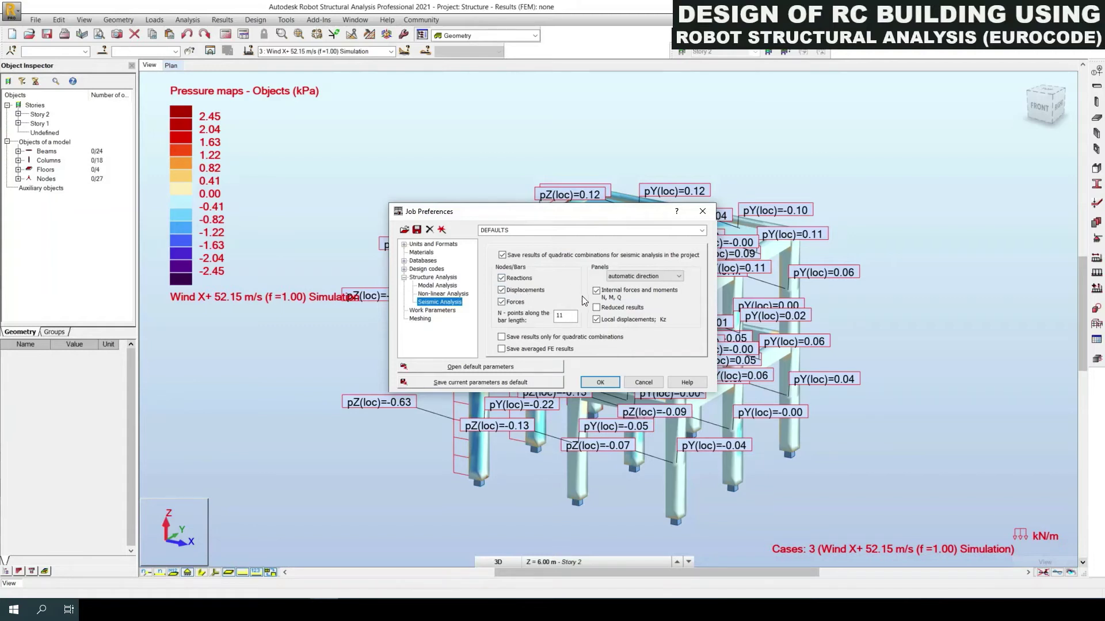
{"action": "left_click", "coordinate": [540, 383]}
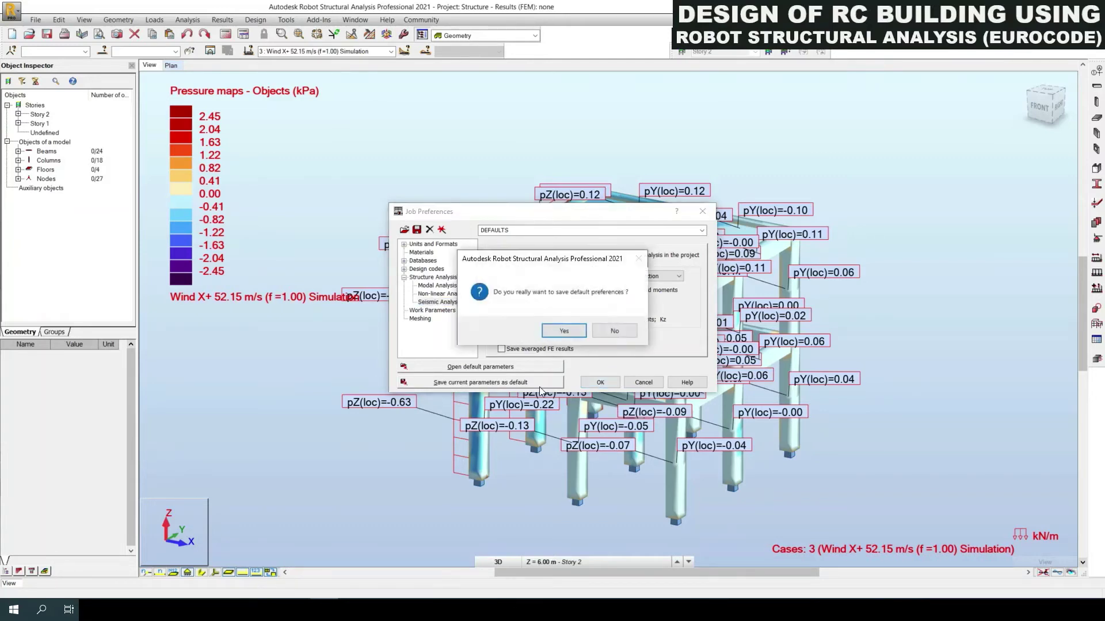
{"action": "left_click", "coordinate": [564, 331]}
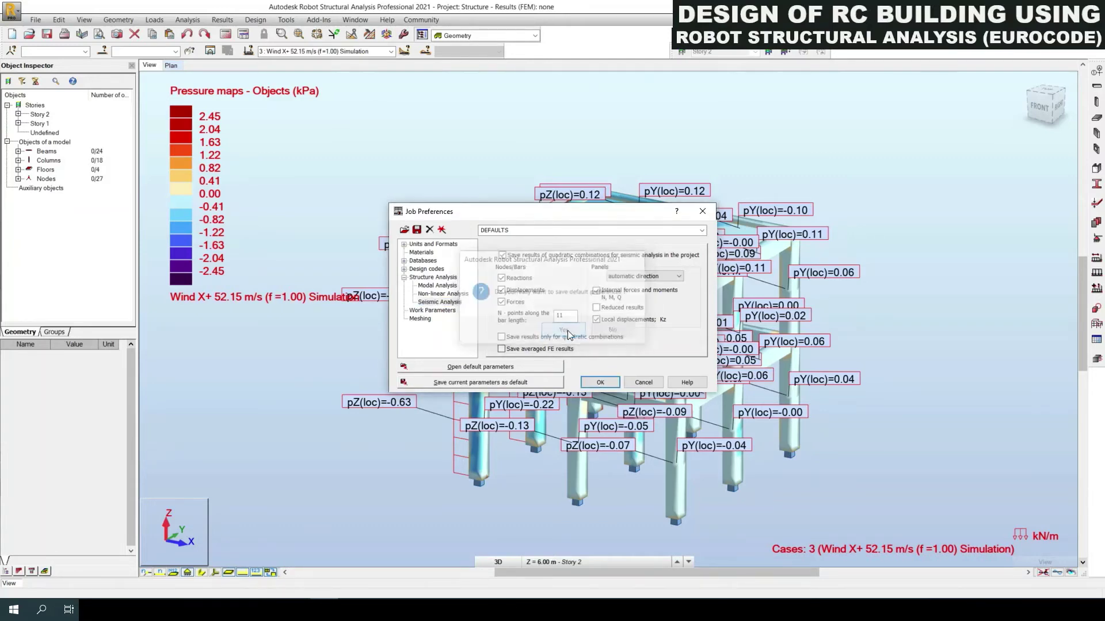
{"action": "left_click", "coordinate": [593, 381]}
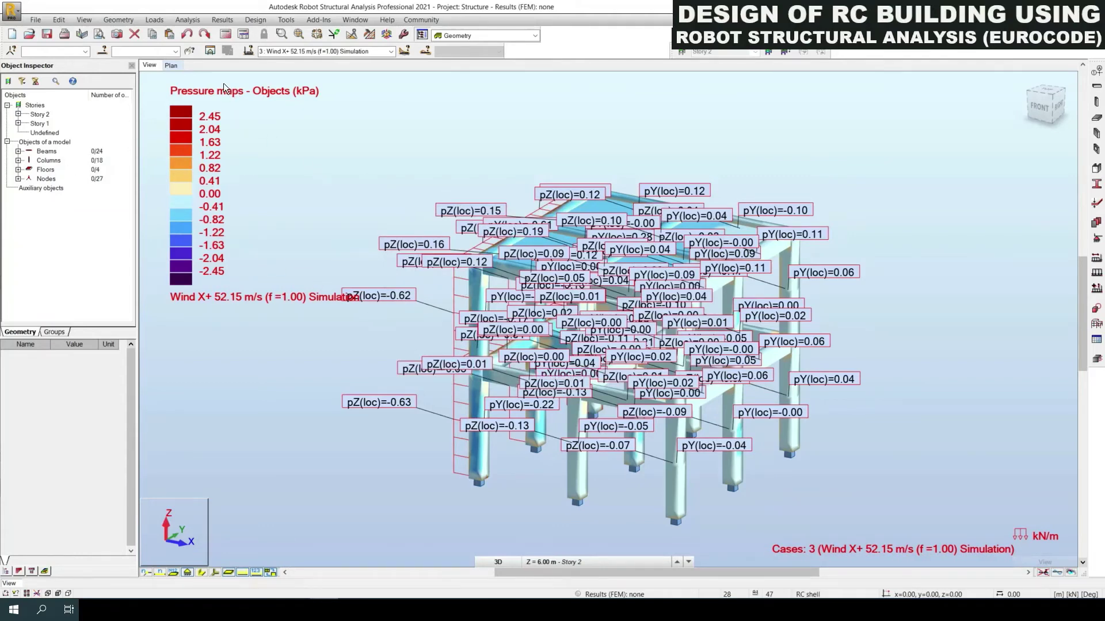
Add a new modal analysis case named Modal to the analysis types.
{"action": "key", "text": "Down"}
{"action": "left_click", "coordinate": [187, 20]}
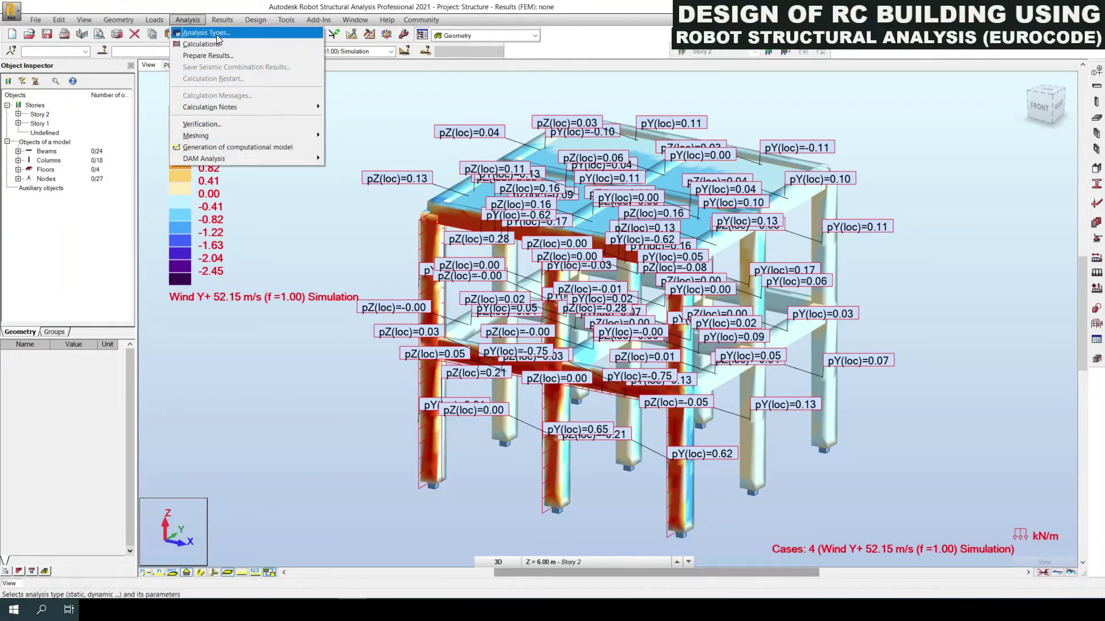
{"action": "left_click", "coordinate": [215, 34]}
{"action": "left_click", "coordinate": [299, 317]}
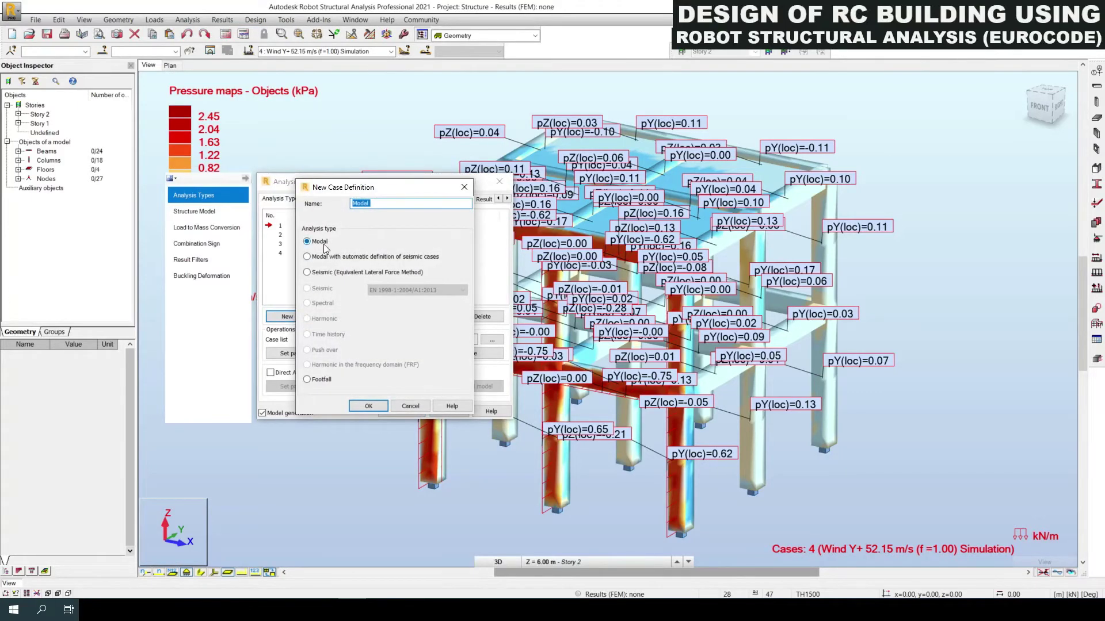
{"action": "left_click", "coordinate": [368, 405]}
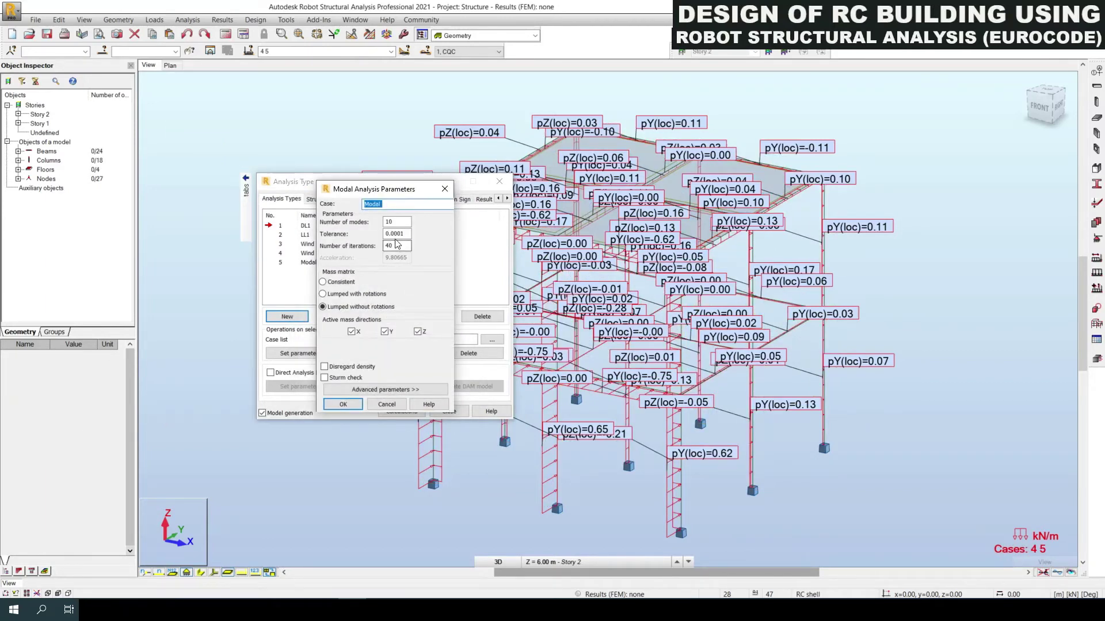
Set the number of modes to 5 for the Modal case and accept its analysis parameters.
{"action": "key", "text": "Tab"}
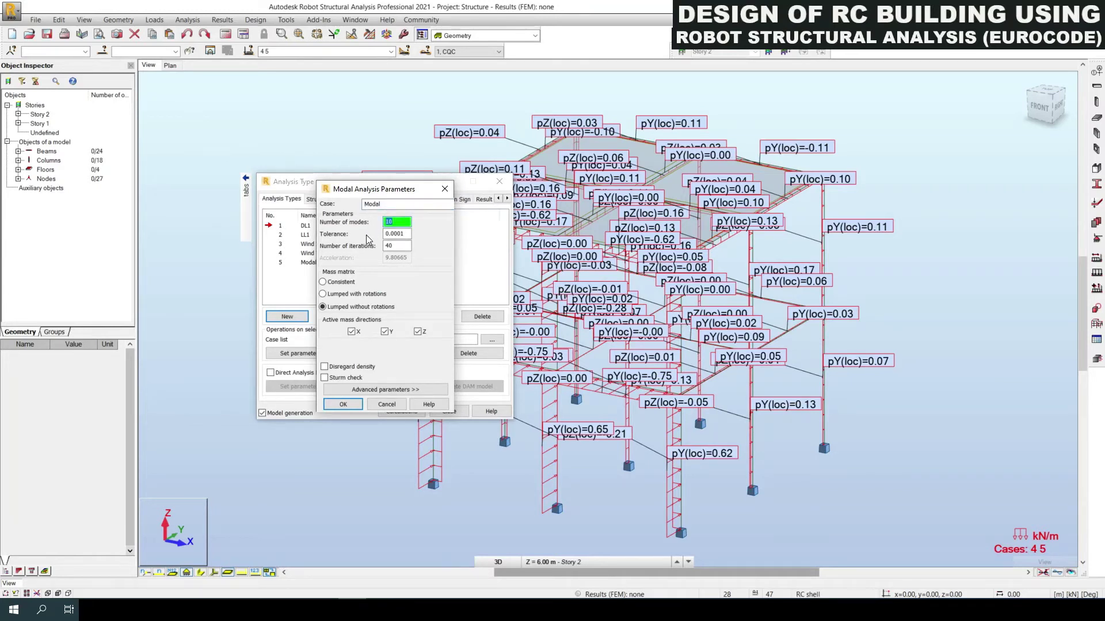
{"action": "type", "text": "5"}
{"action": "key", "text": "Tab"}
{"action": "key", "text": "Tab"}
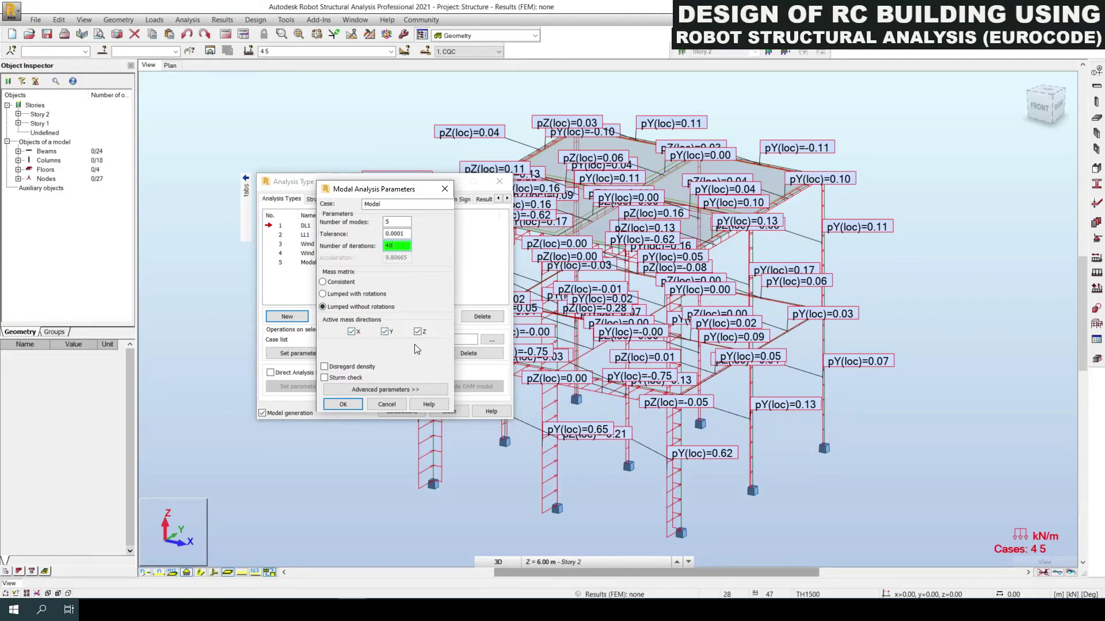
{"action": "left_click", "coordinate": [343, 405]}
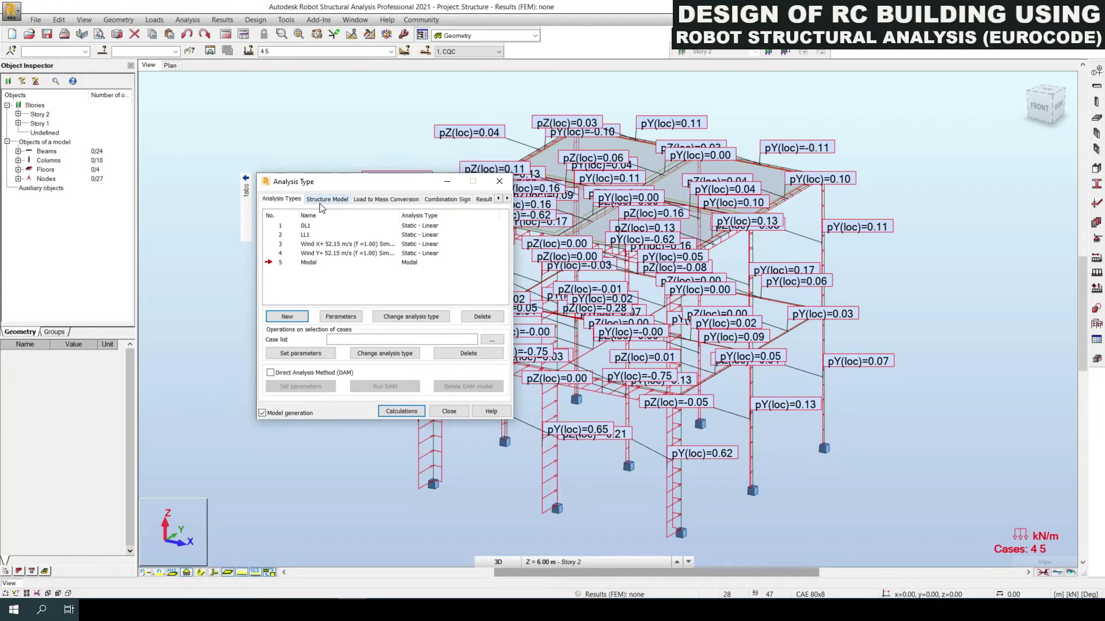
Add load case 1 (DL1) to the load-to-mass conversion with direction Z- and coefficient 1, as global mass in X, Y and Z.
{"action": "left_click", "coordinate": [382, 199]}
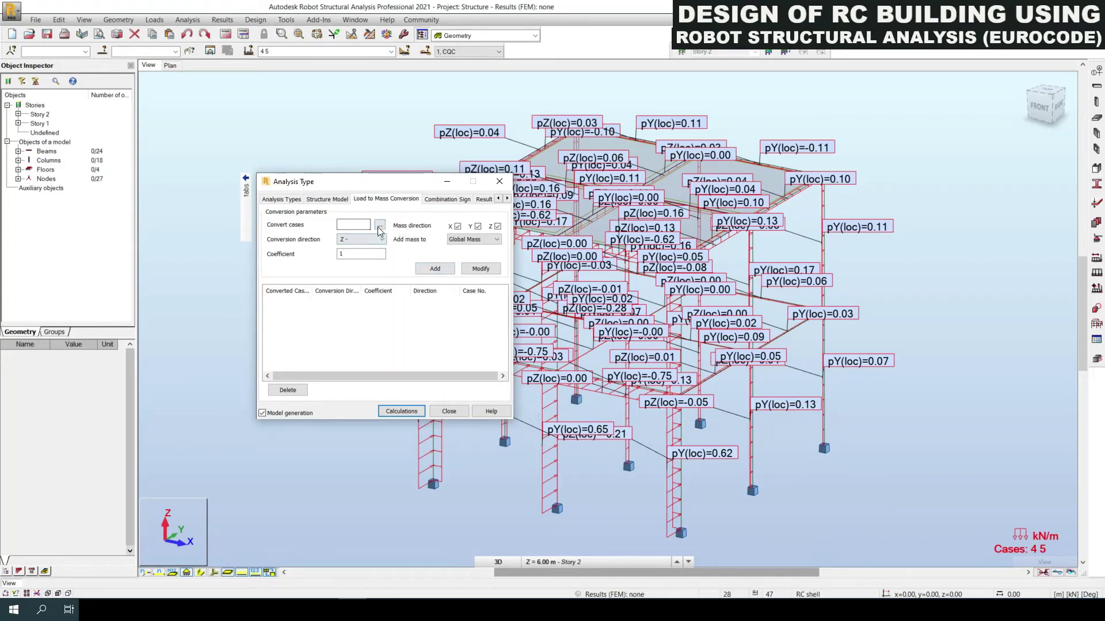
{"action": "left_click", "coordinate": [379, 225]}
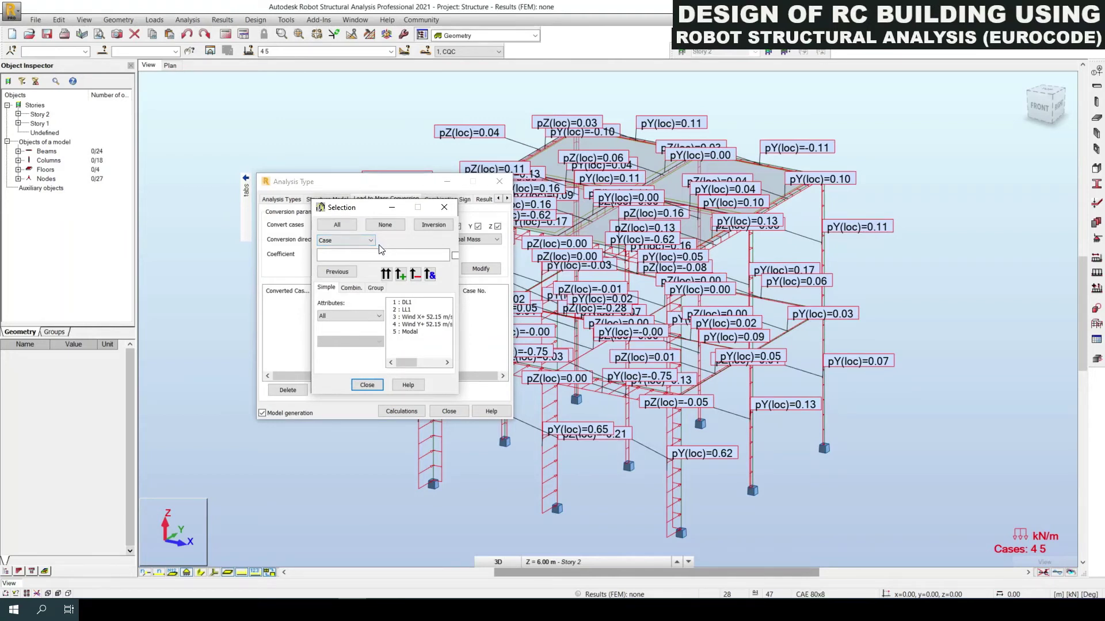
{"action": "left_click", "coordinate": [404, 303]}
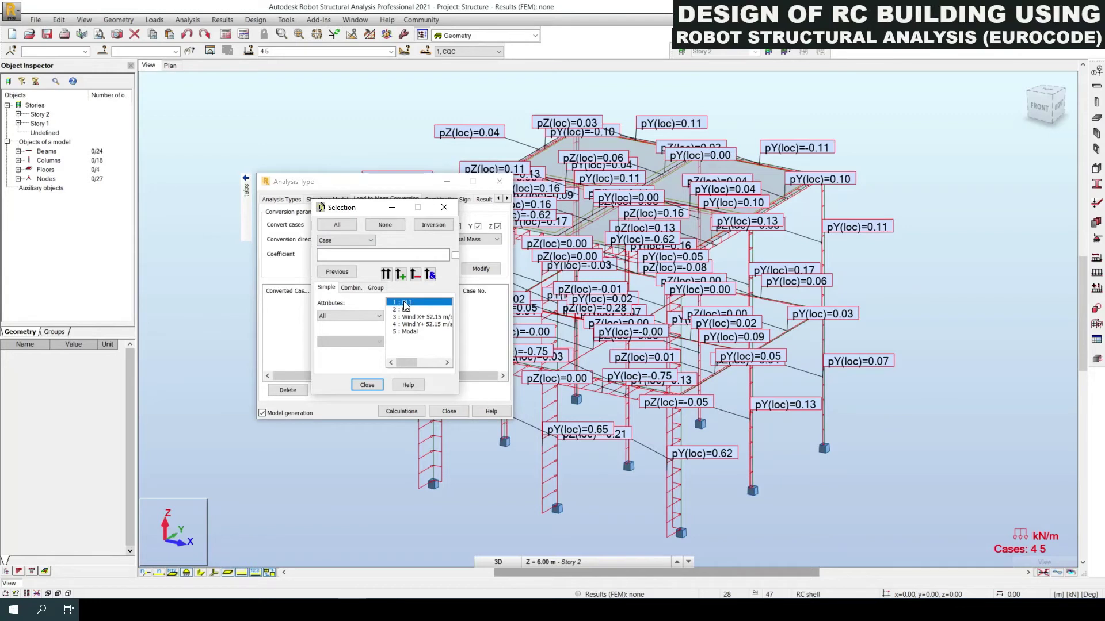
{"action": "left_click", "coordinate": [386, 276]}
{"action": "left_click", "coordinate": [369, 385]}
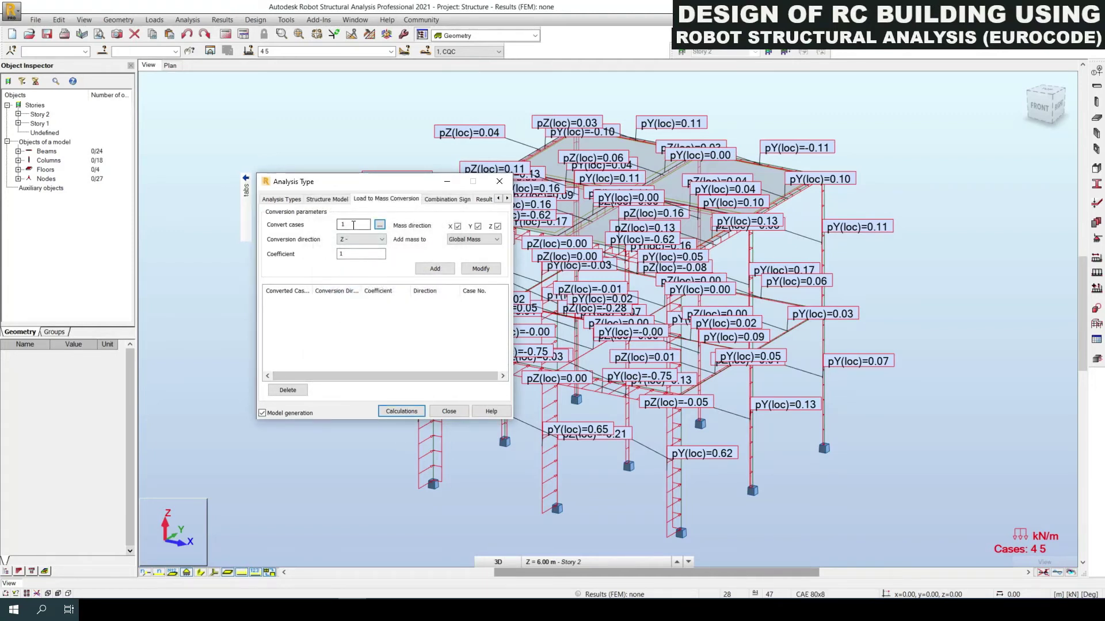
{"action": "left_click_drag", "start_coordinate": [353, 224], "coordinate": [337, 224]}
{"action": "left_click", "coordinate": [351, 225]}
{"action": "double_click", "coordinate": [355, 257]}
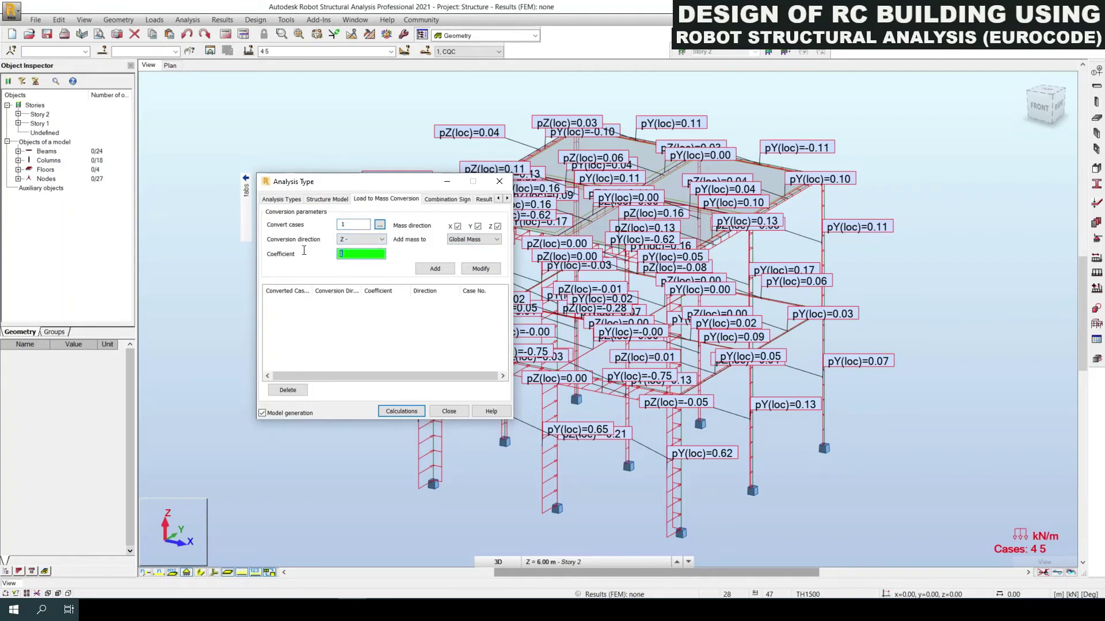
{"action": "left_click", "coordinate": [426, 271]}
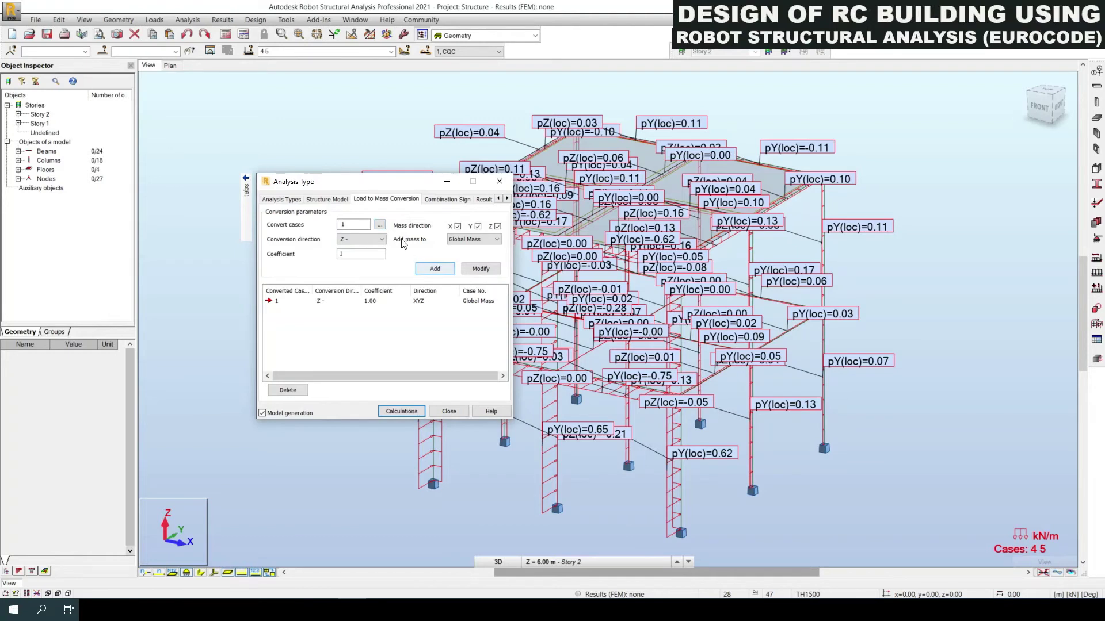
Add load case 2 (LL1) to the load-to-mass conversion with direction Z- and coefficient 0.2.
{"action": "left_click", "coordinate": [380, 227]}
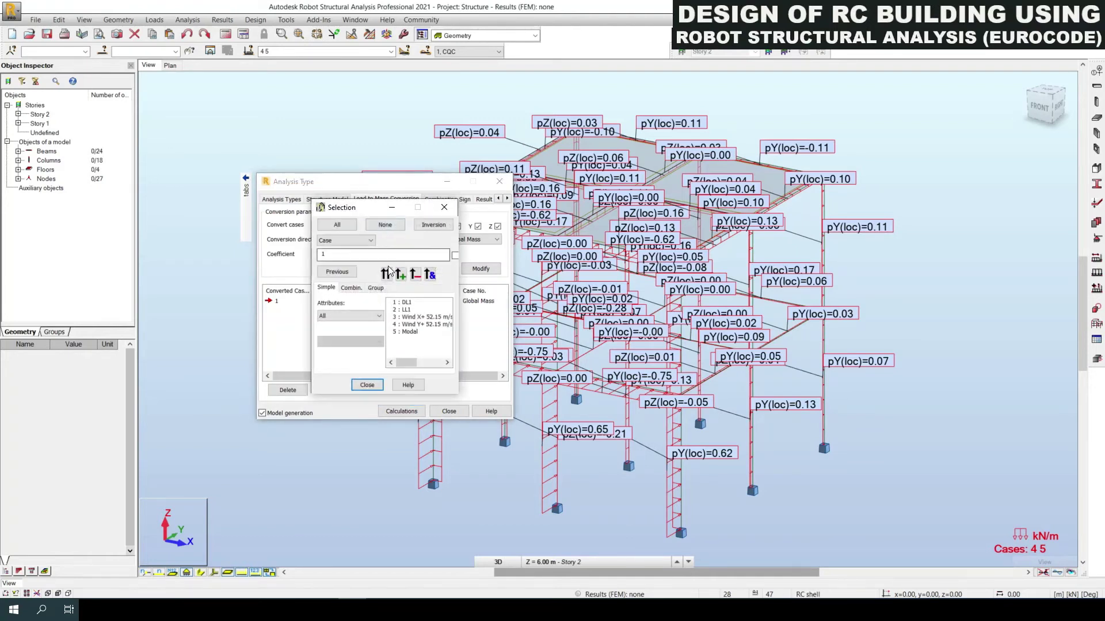
{"action": "left_click", "coordinate": [398, 310]}
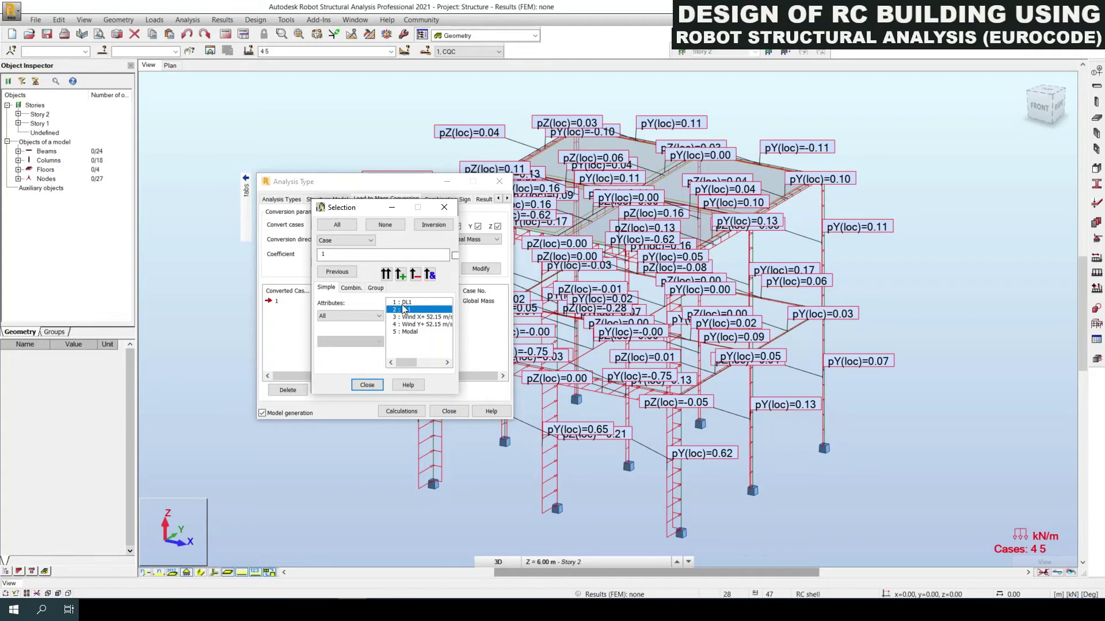
{"action": "left_click", "coordinate": [386, 277]}
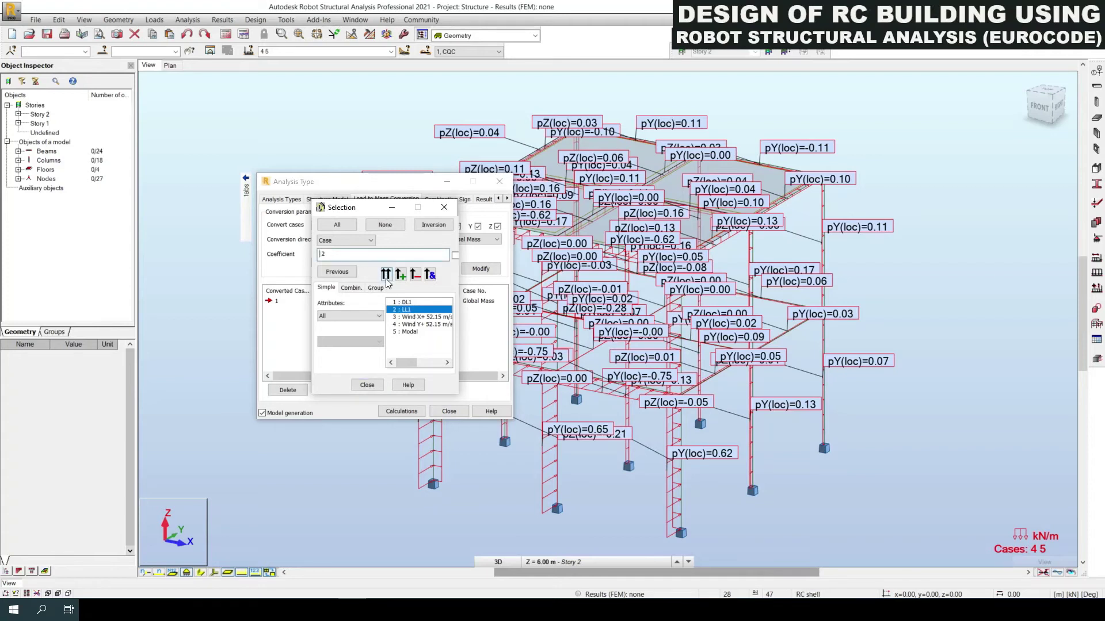
{"action": "left_click", "coordinate": [368, 383]}
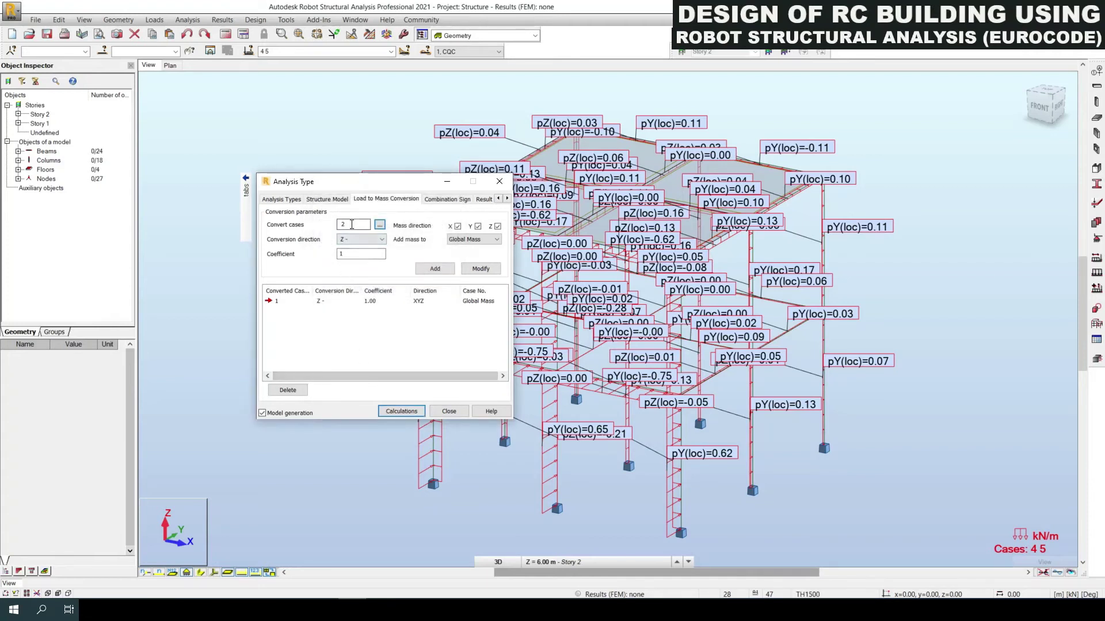
{"action": "left_click", "coordinate": [346, 255]}
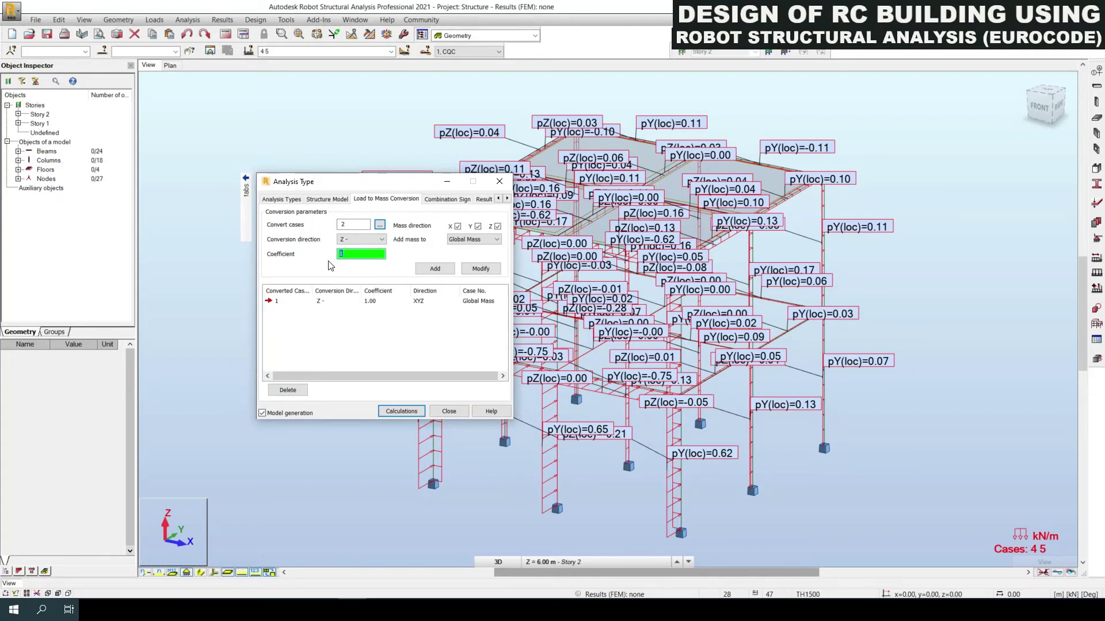
{"action": "type", "text": "0.2"}
{"action": "double_click", "coordinate": [351, 254]}
{"action": "left_click", "coordinate": [431, 269]}
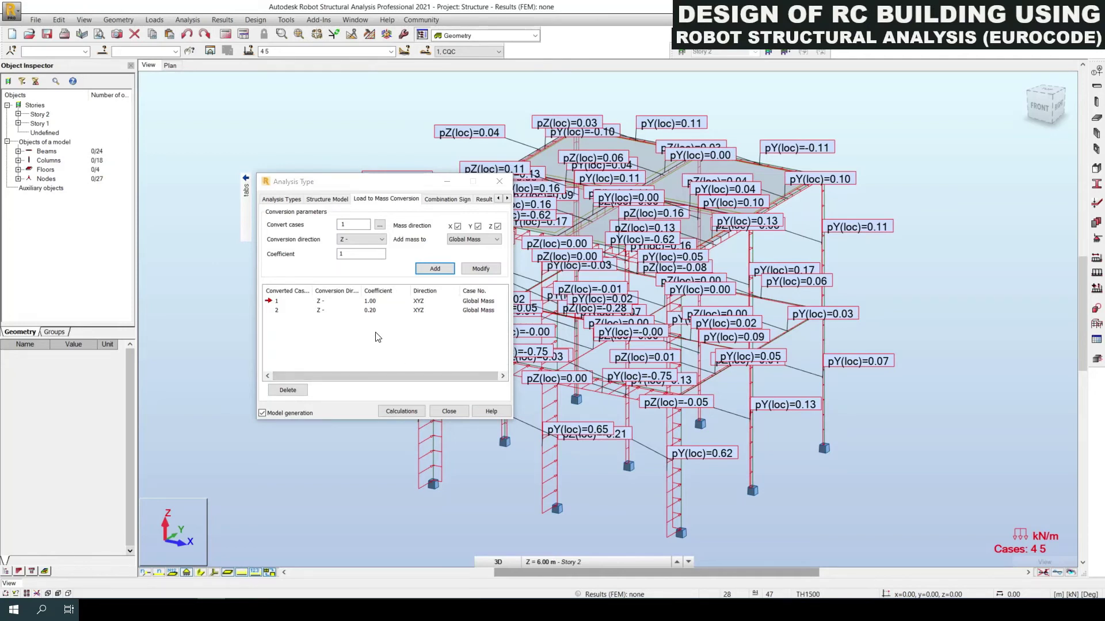
Run the structure calculations and open the modal analysis results table.
{"action": "left_click", "coordinate": [393, 412]}
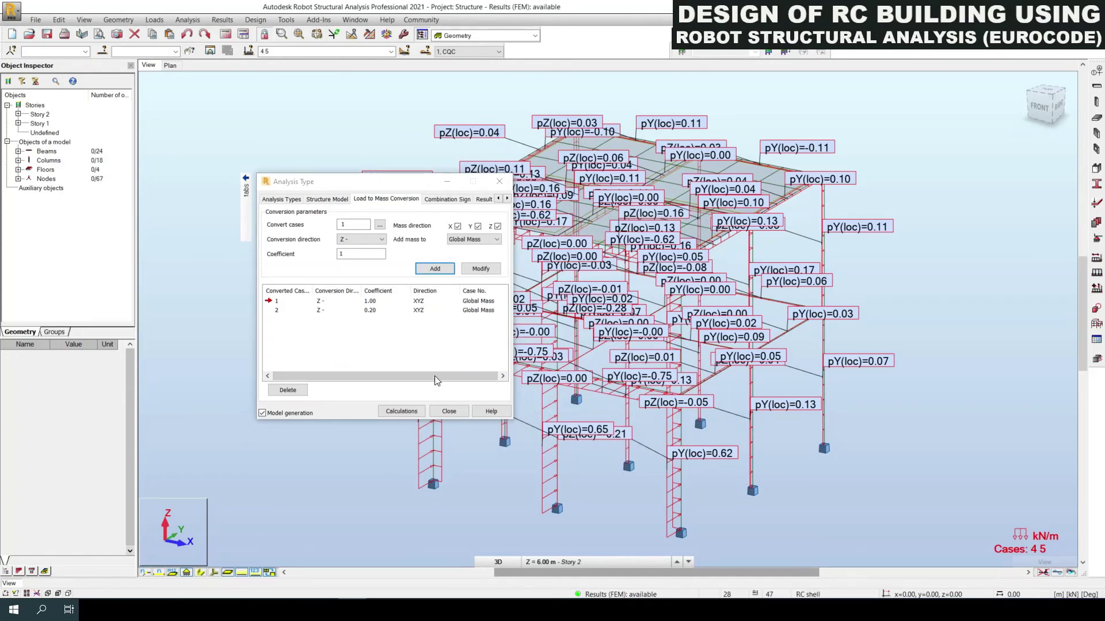
{"action": "left_click", "coordinate": [448, 411]}
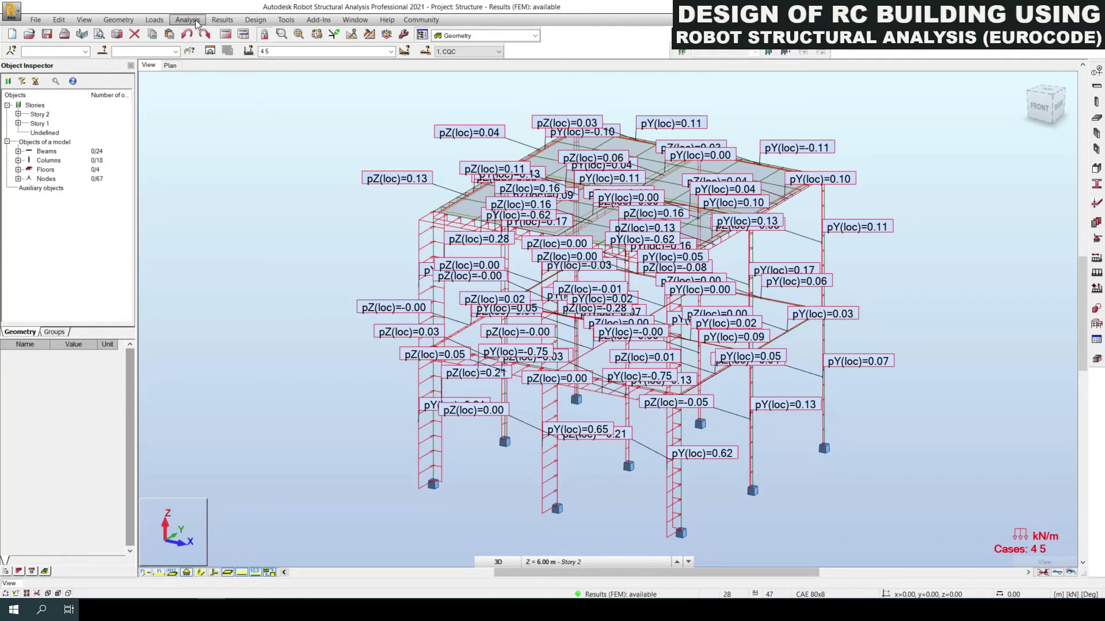
{"action": "left_click", "coordinate": [222, 19]}
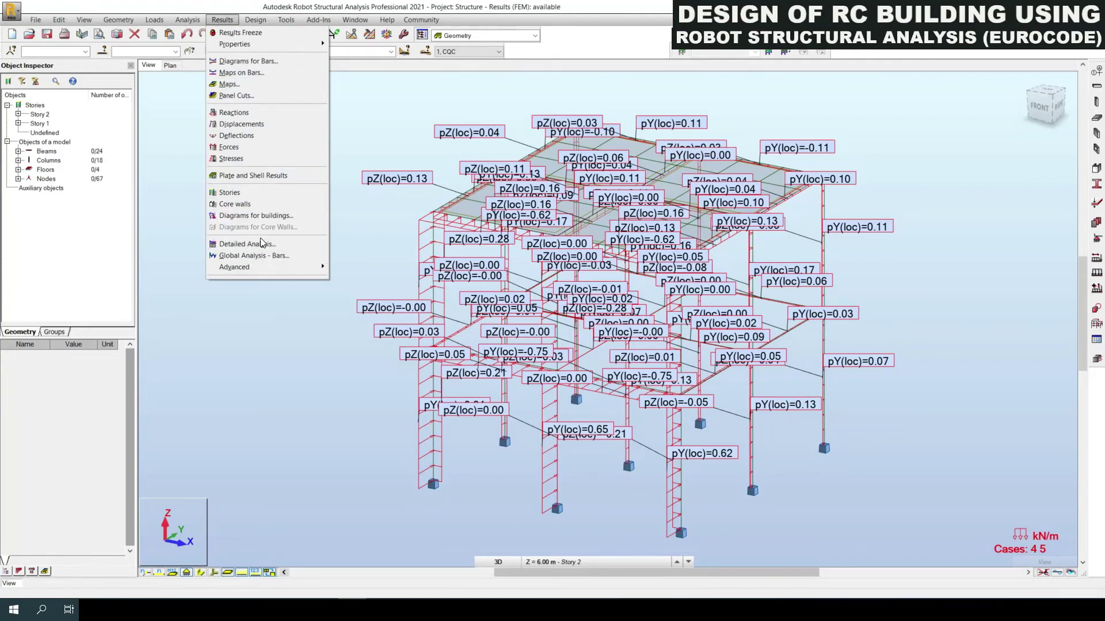
{"action": "mouse_move", "coordinate": [254, 267]}
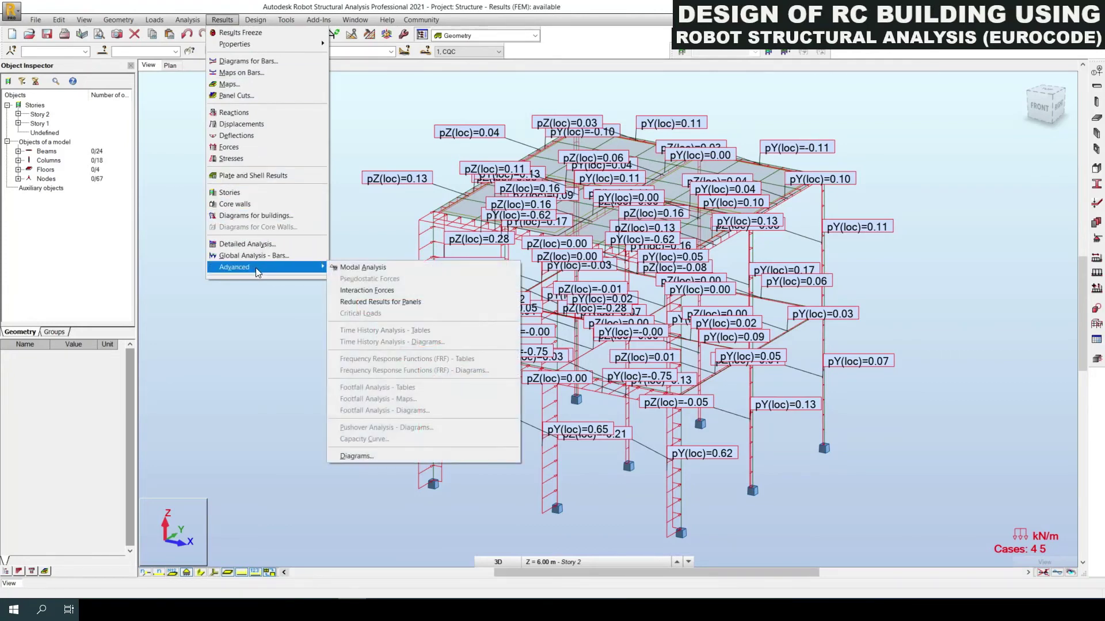
{"action": "left_click", "coordinate": [358, 269]}
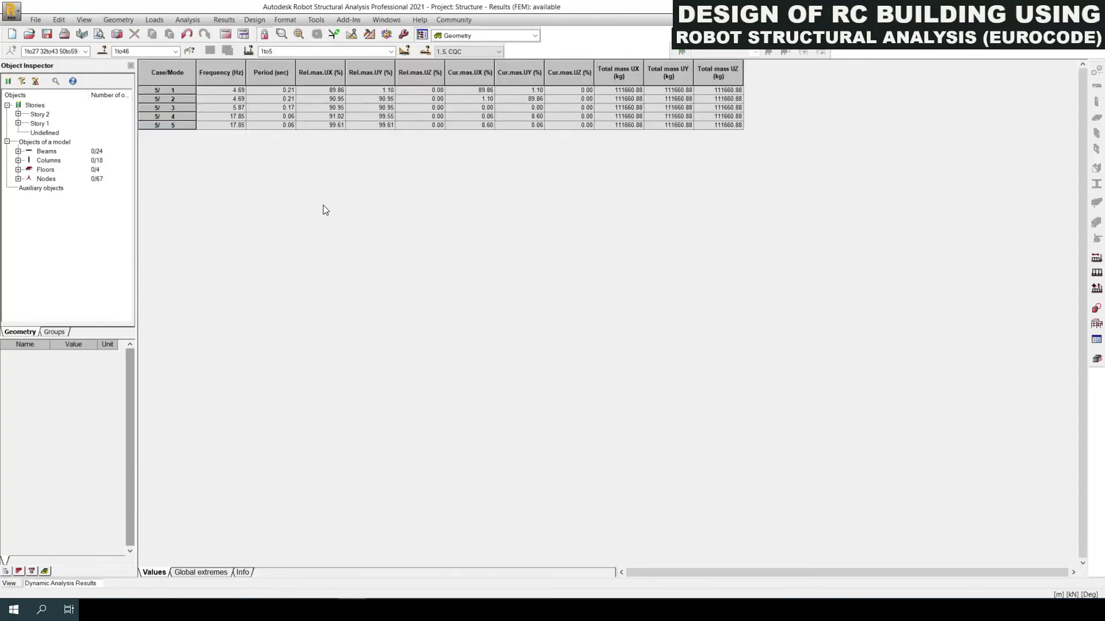
Examine the relative mass participation in UX and UY across the five modes of the modal results.
{"action": "left_click", "coordinate": [317, 76]}
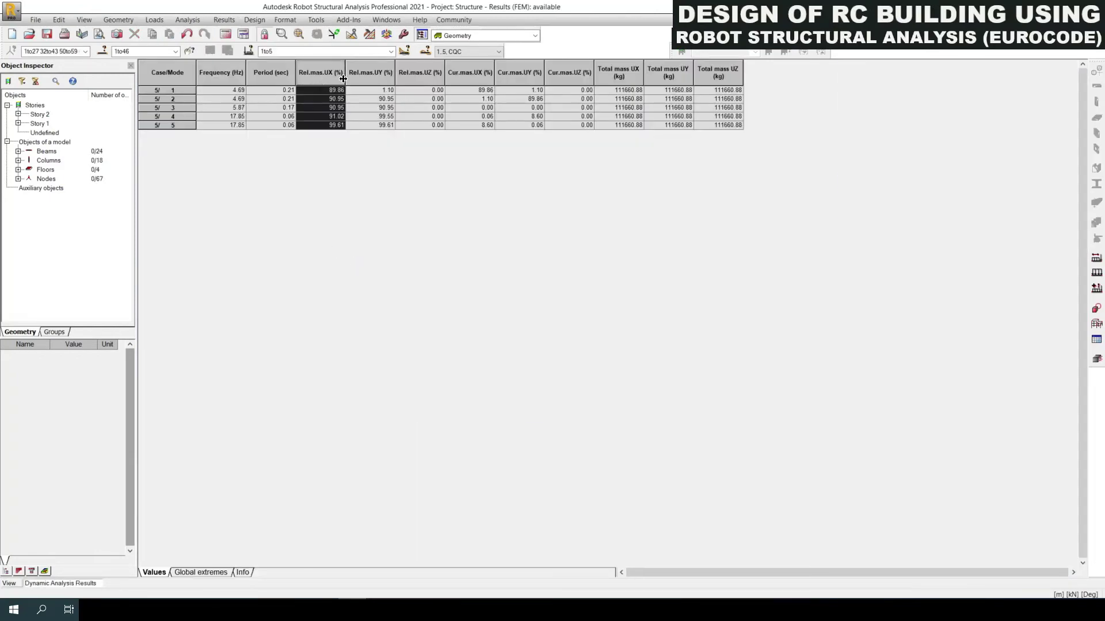
{"action": "left_click", "coordinate": [380, 76]}
{"action": "left_click", "coordinate": [323, 126]}
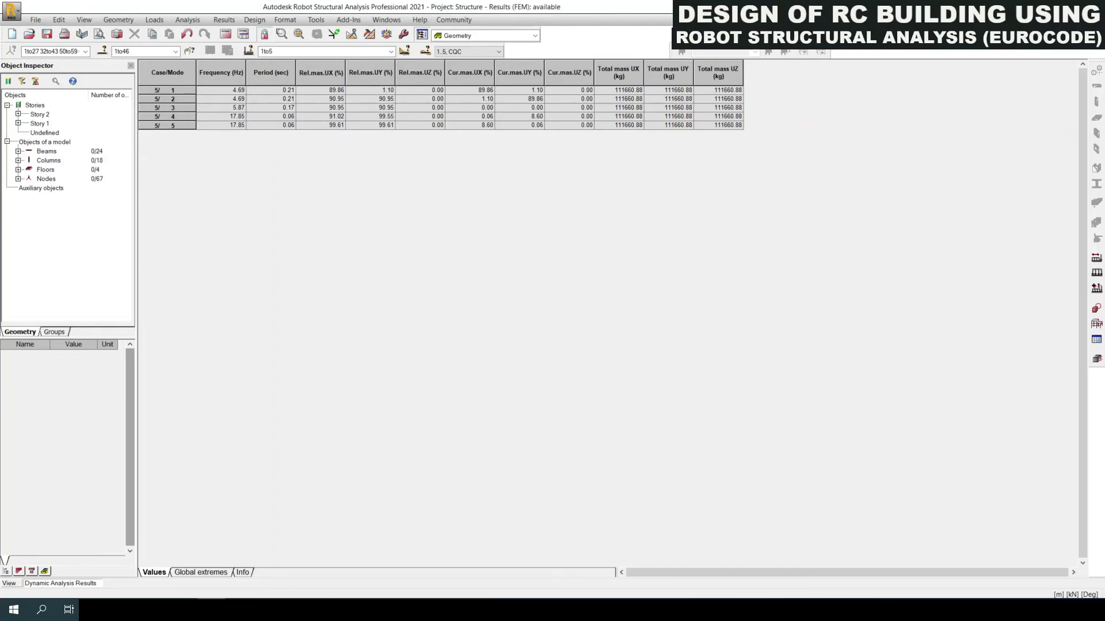
{"action": "left_click", "coordinate": [378, 125]}
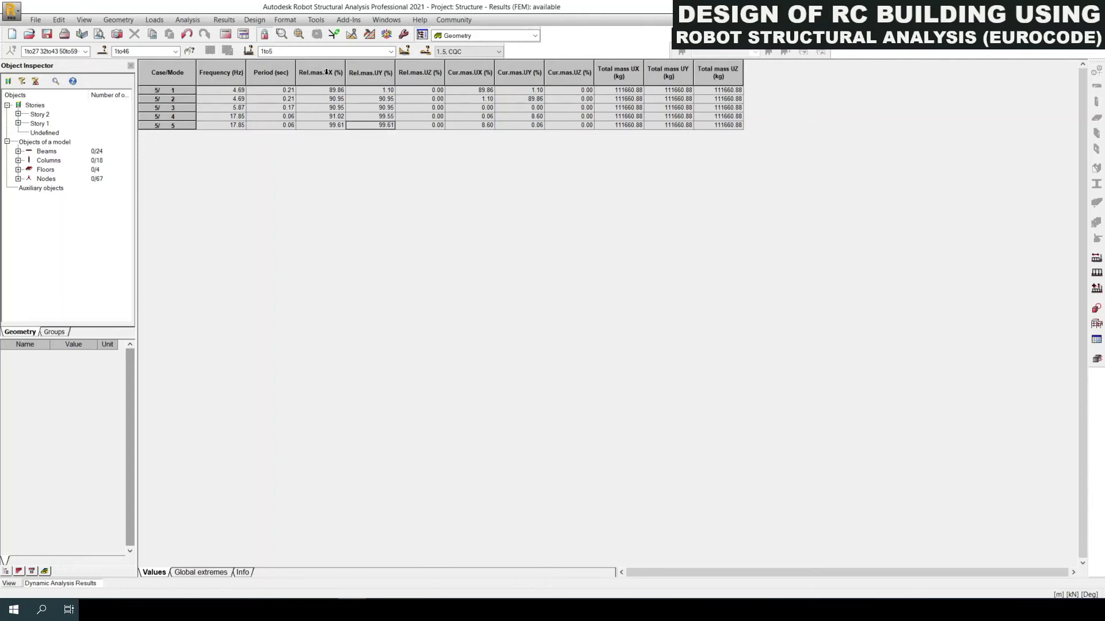
{"action": "left_click_drag", "start_coordinate": [172, 90], "coordinate": [170, 136]}
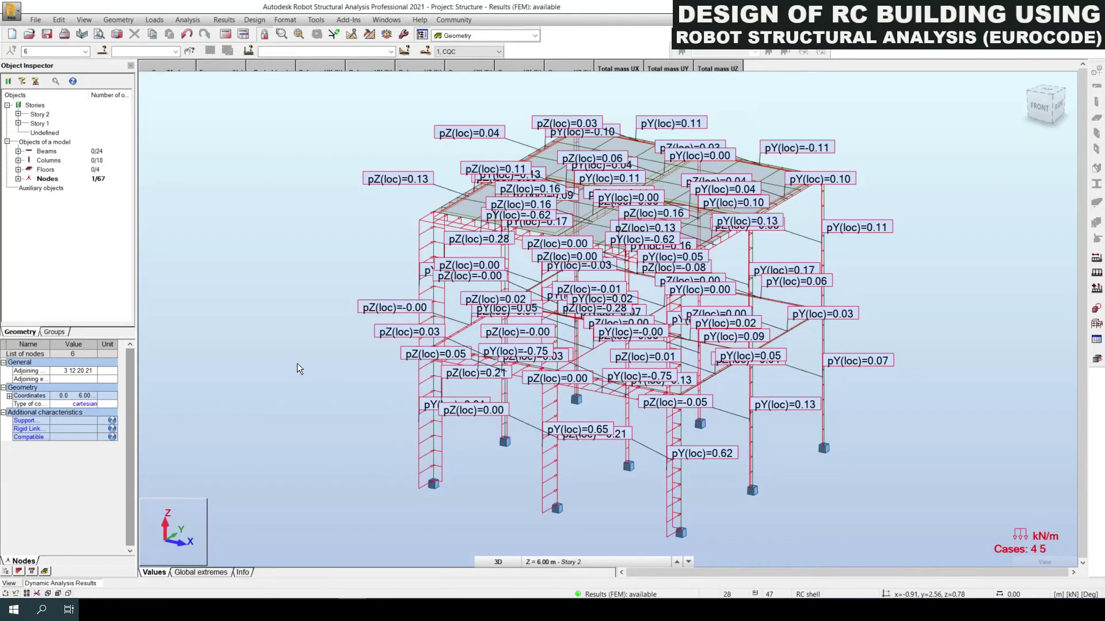
Reopen the analysis type settings for the structure.
{"action": "left_click", "coordinate": [188, 21]}
{"action": "left_click", "coordinate": [196, 36]}
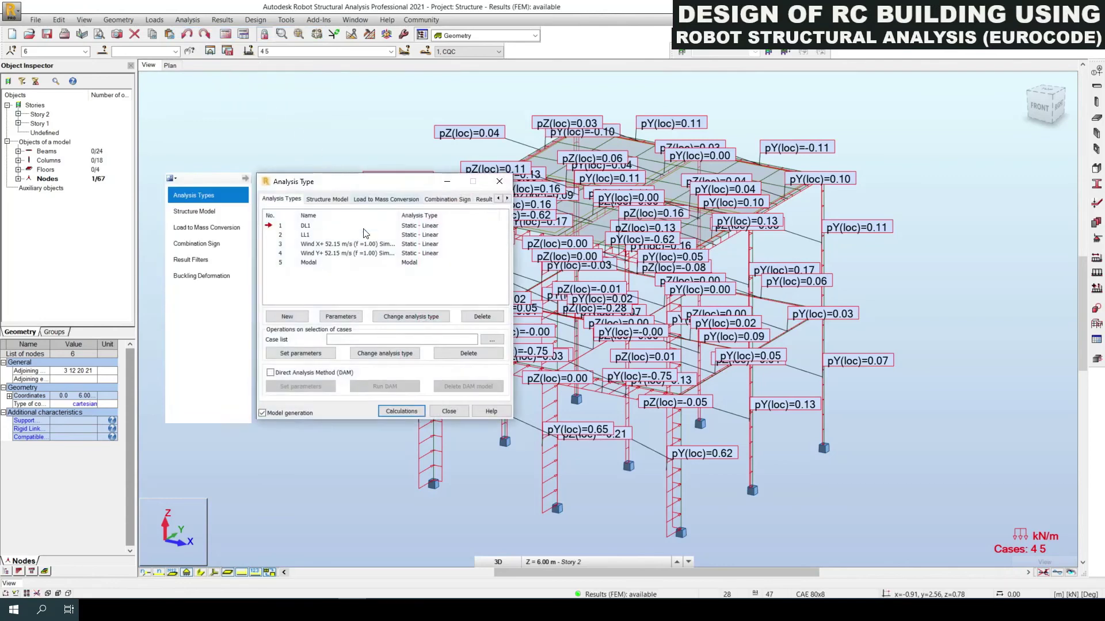
Try the Seismic analysis mode with a 95% mass participation limit in the Modal case's advanced parameters.
{"action": "left_click", "coordinate": [282, 266]}
{"action": "double_click", "coordinate": [281, 266]}
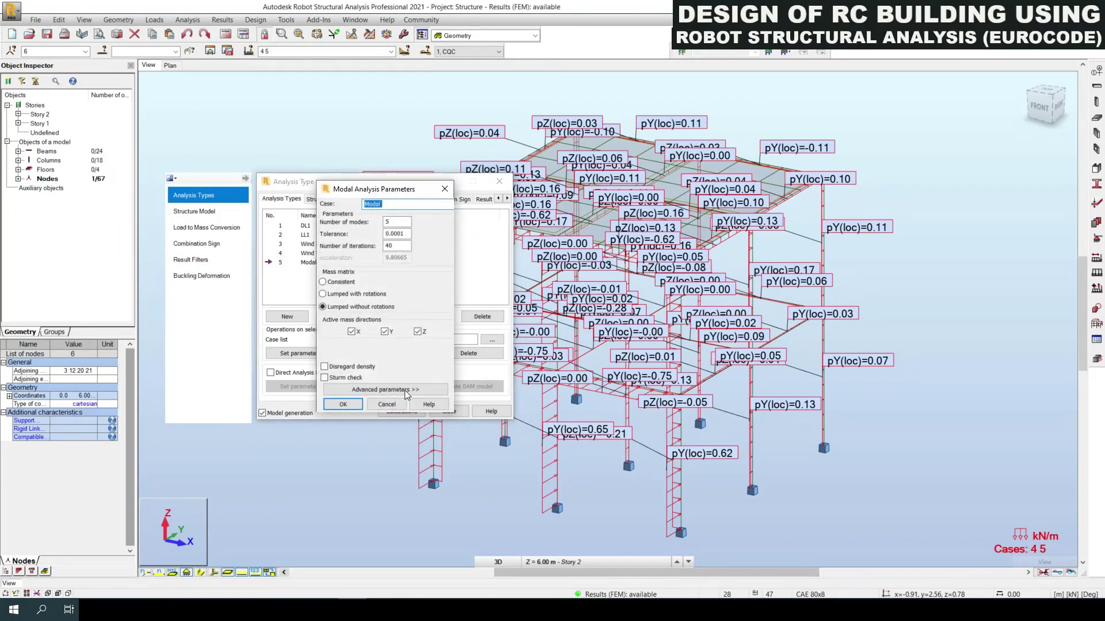
{"action": "left_click", "coordinate": [383, 390]}
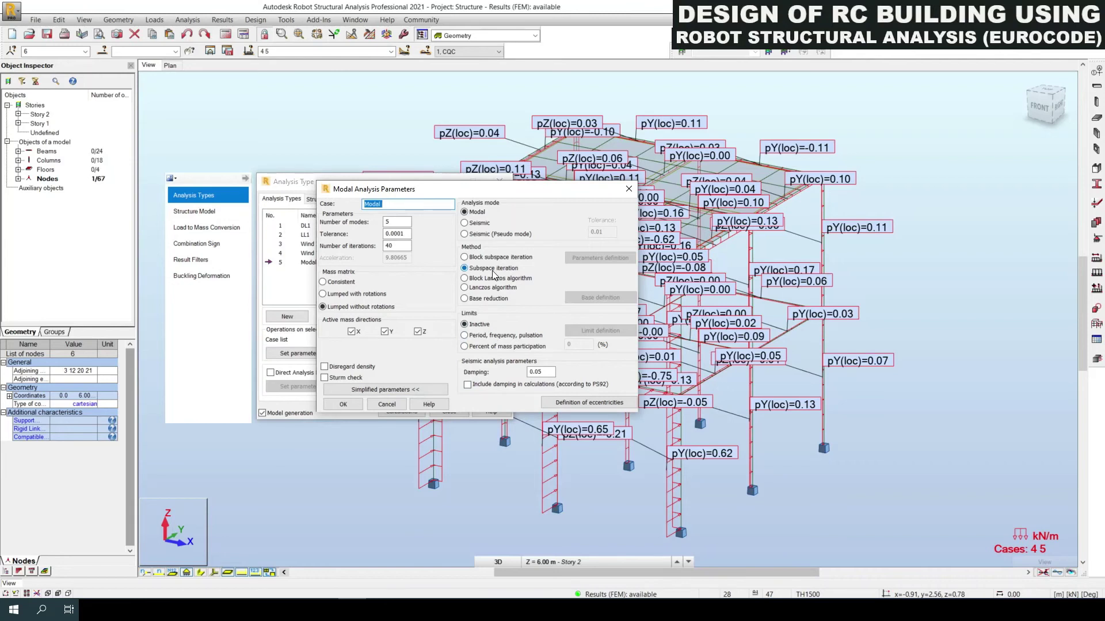
{"action": "left_click", "coordinate": [481, 223]}
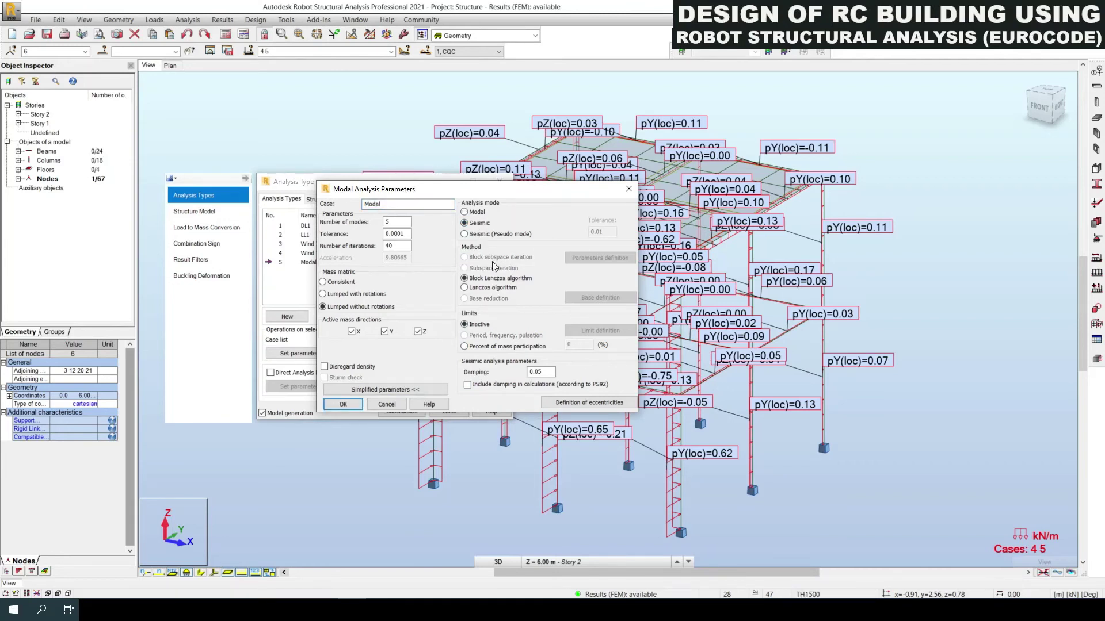
{"action": "left_click", "coordinate": [477, 347]}
{"action": "double_click", "coordinate": [580, 344]}
{"action": "type", "text": "95"}
{"action": "left_click", "coordinate": [628, 190]}
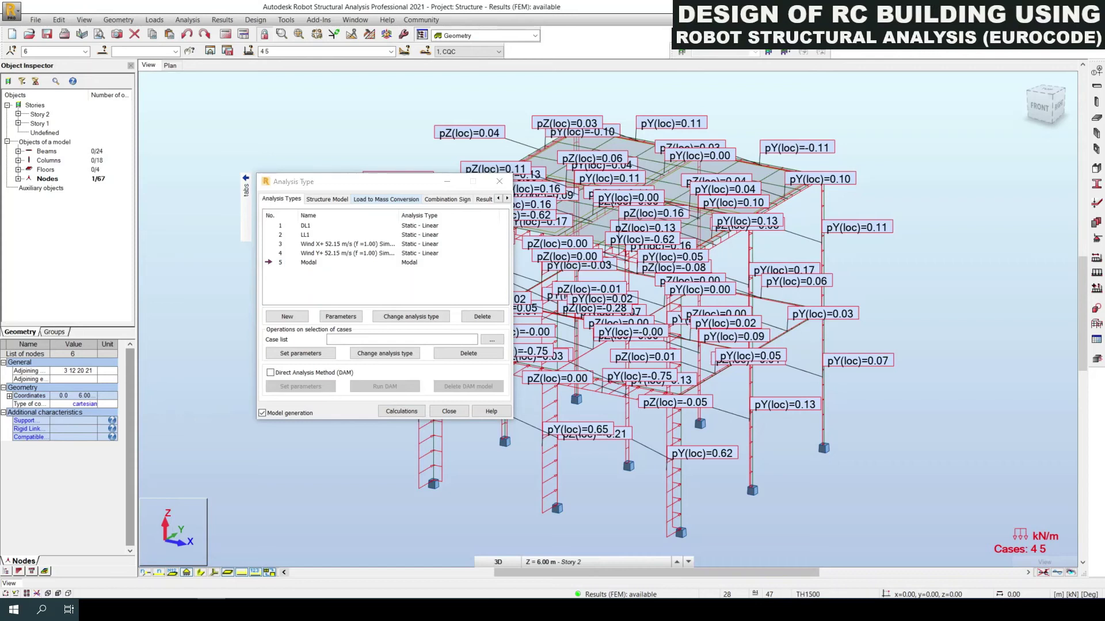
Add a new seismic analysis case named Seismic EC 8 based on EN 1998-1:2004/A1:2013 and accept the change to the results status.
{"action": "left_click", "coordinate": [286, 317]}
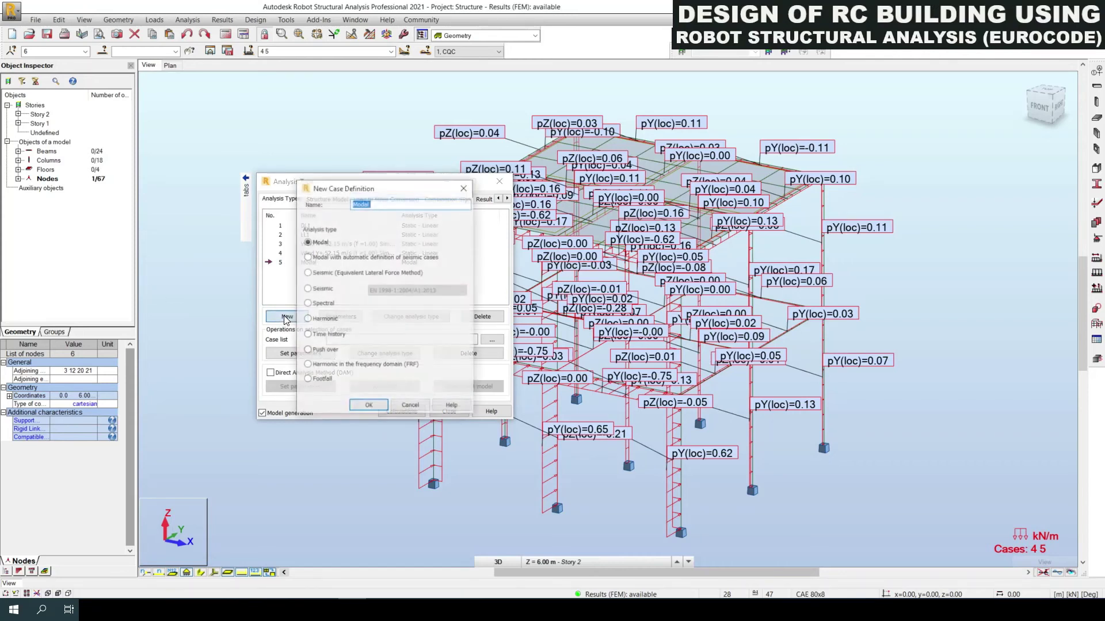
{"action": "left_click", "coordinate": [322, 290]}
{"action": "left_click", "coordinate": [404, 292]}
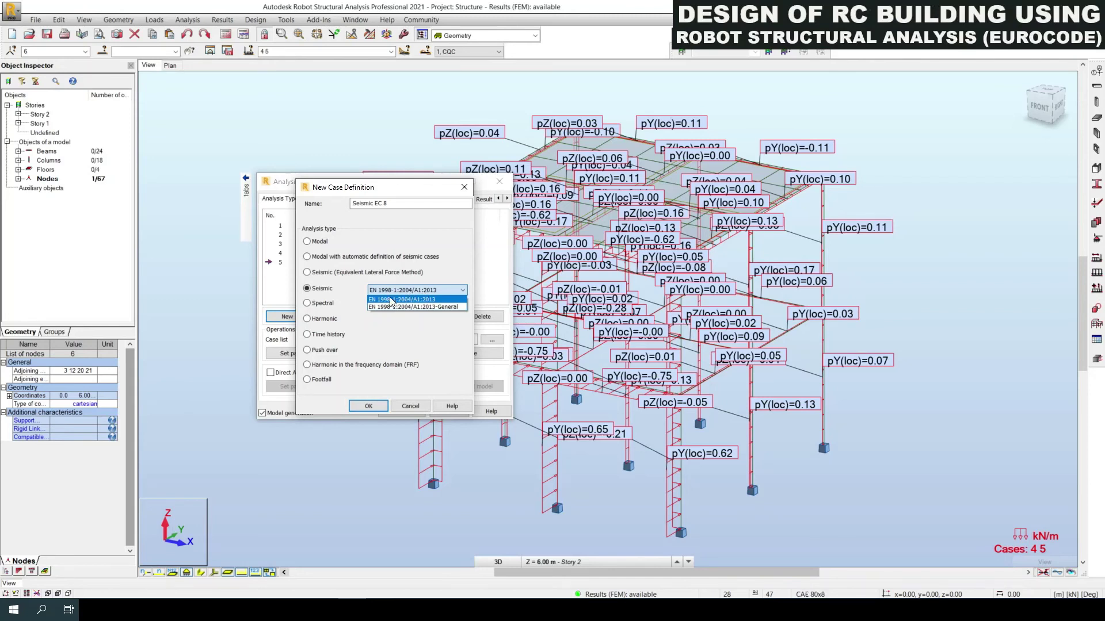
{"action": "left_click", "coordinate": [391, 299]}
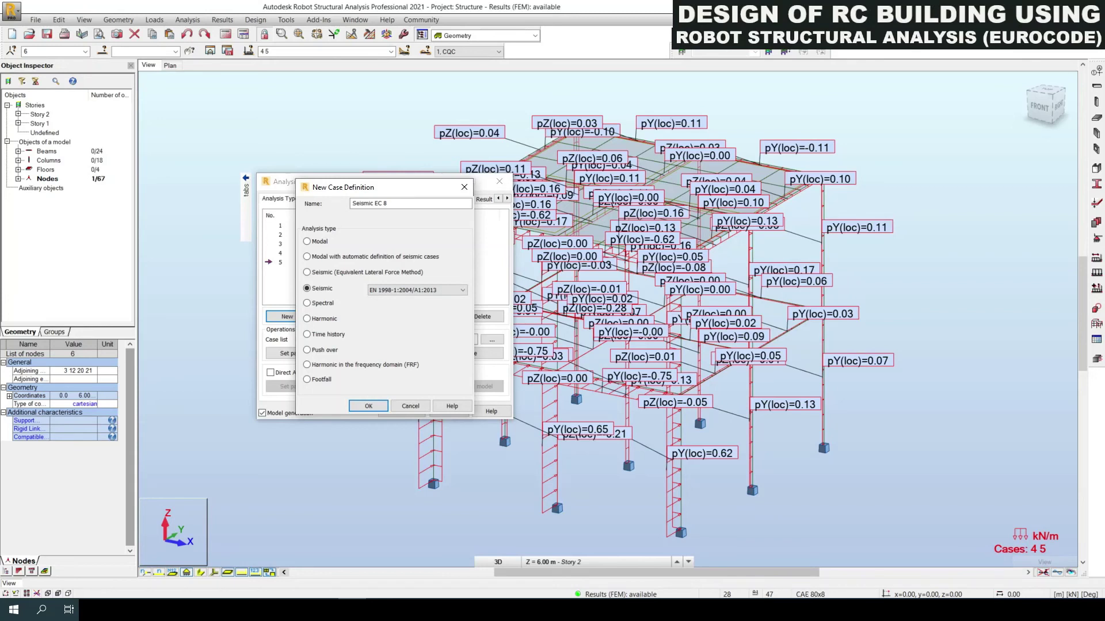
{"action": "left_click", "coordinate": [360, 409]}
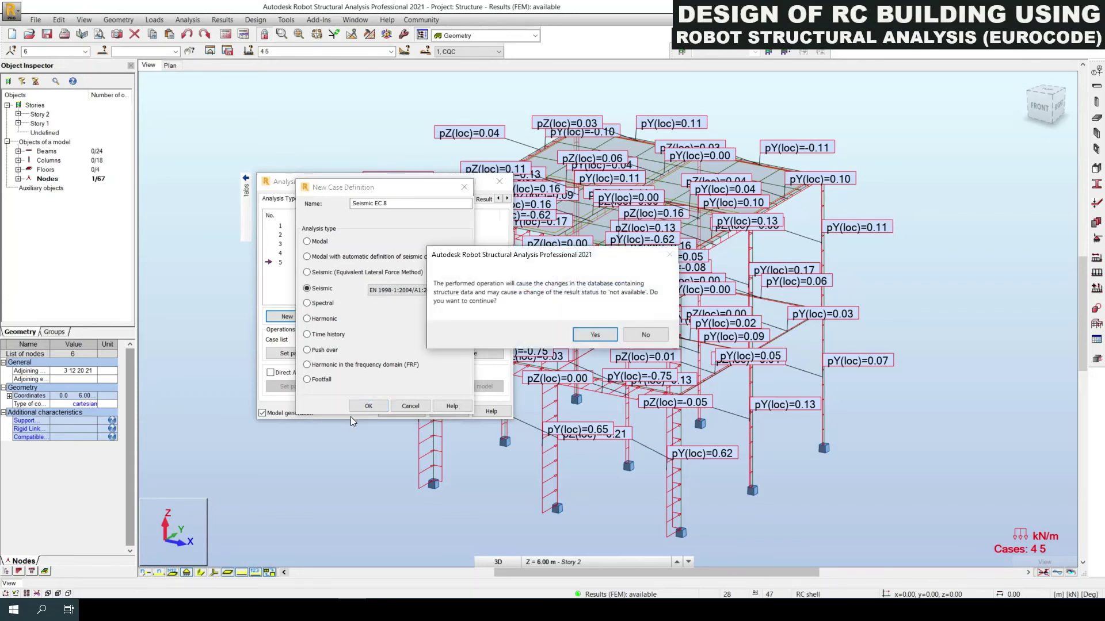
{"action": "left_click", "coordinate": [595, 335]}
Set the ground type to B for the Seismic EC 8 case and check its ag and eccentricity definition.
{"action": "left_click_drag", "start_coordinate": [120, 12], "coordinate": [363, 278]}
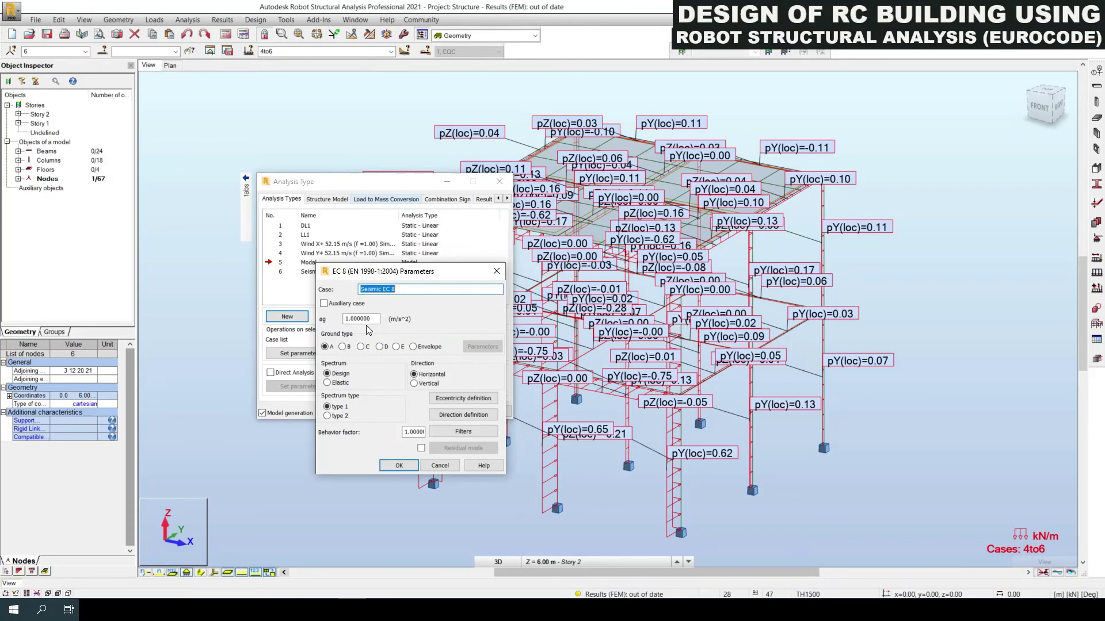
{"action": "left_click", "coordinate": [345, 348]}
{"action": "left_click", "coordinate": [370, 321]}
{"action": "left_click", "coordinate": [463, 398]}
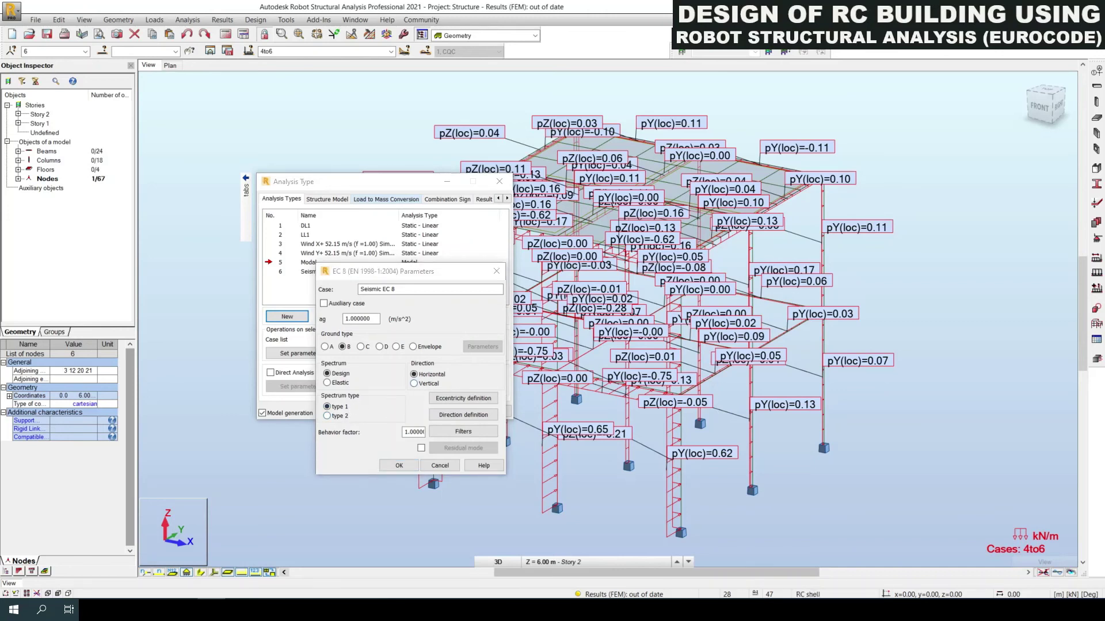
Define the seismic direction as X 1, Y 1, Z 0 with Newmark combination Groups 1, 2 and 3 active.
{"action": "left_click", "coordinate": [462, 416]}
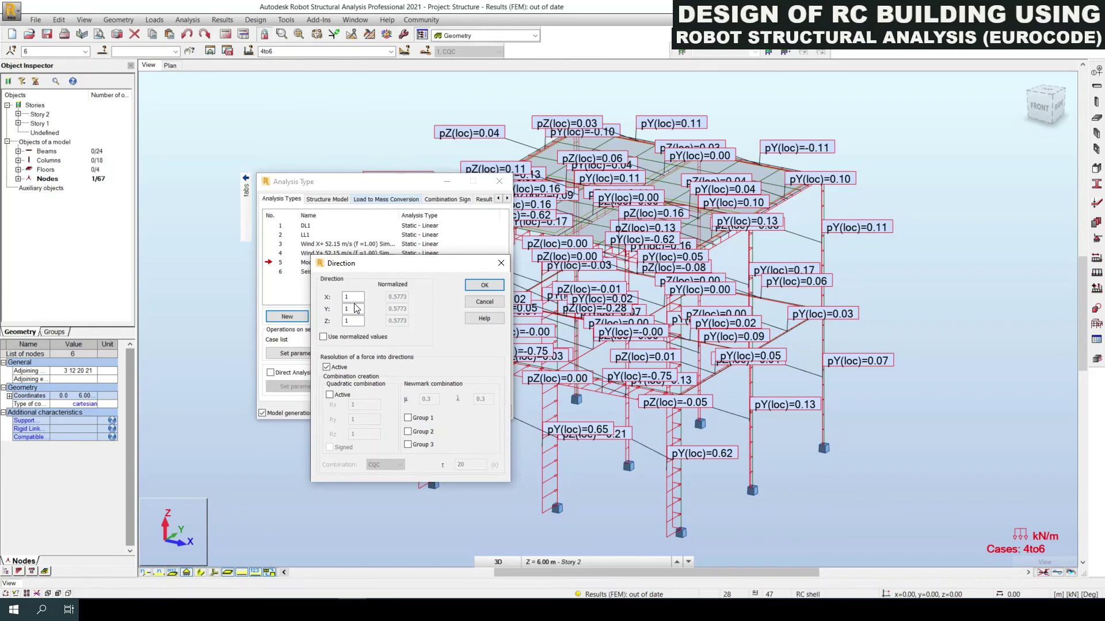
{"action": "key", "text": "Tab"}
{"action": "type", "text": "0"}
{"action": "left_click", "coordinate": [355, 311]}
{"action": "left_click", "coordinate": [407, 418]}
{"action": "left_click", "coordinate": [408, 432]}
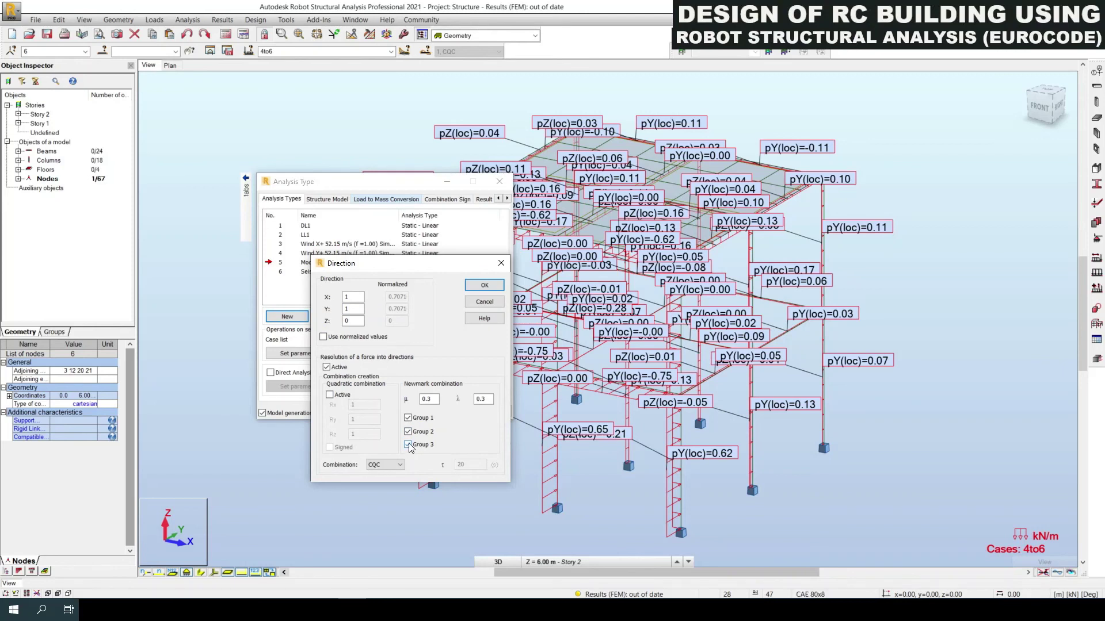
{"action": "left_click", "coordinate": [408, 445]}
{"action": "left_click", "coordinate": [473, 286]}
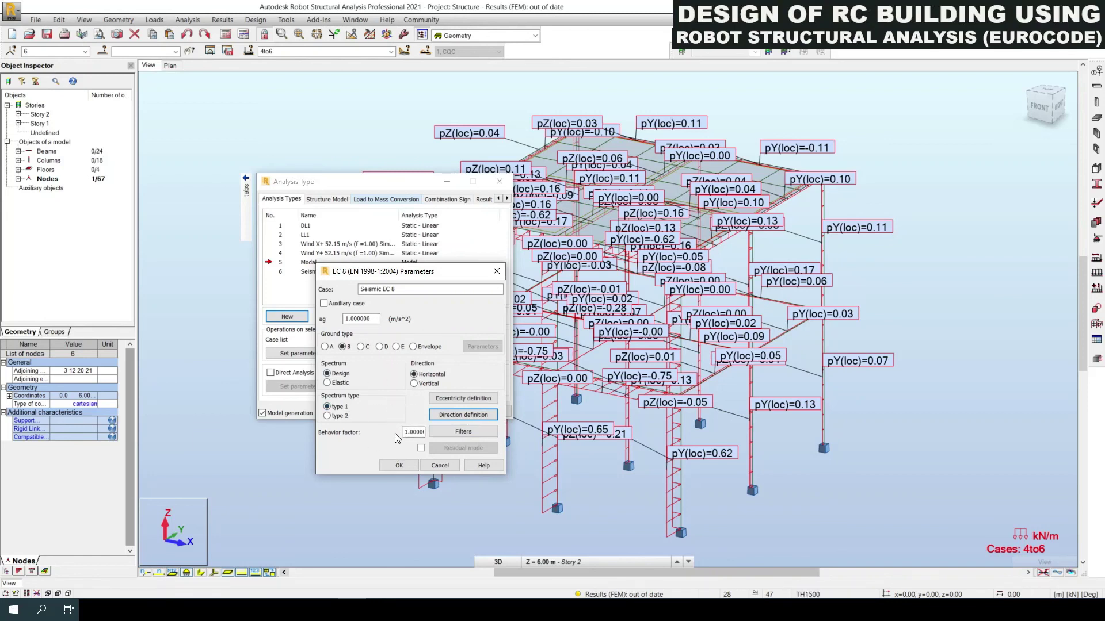
Accept the Seismic EC 8 parameters and review the generated directional seismic cases and Newmark combinations in the case list.
{"action": "left_click_drag", "start_coordinate": [403, 432], "coordinate": [425, 435]}
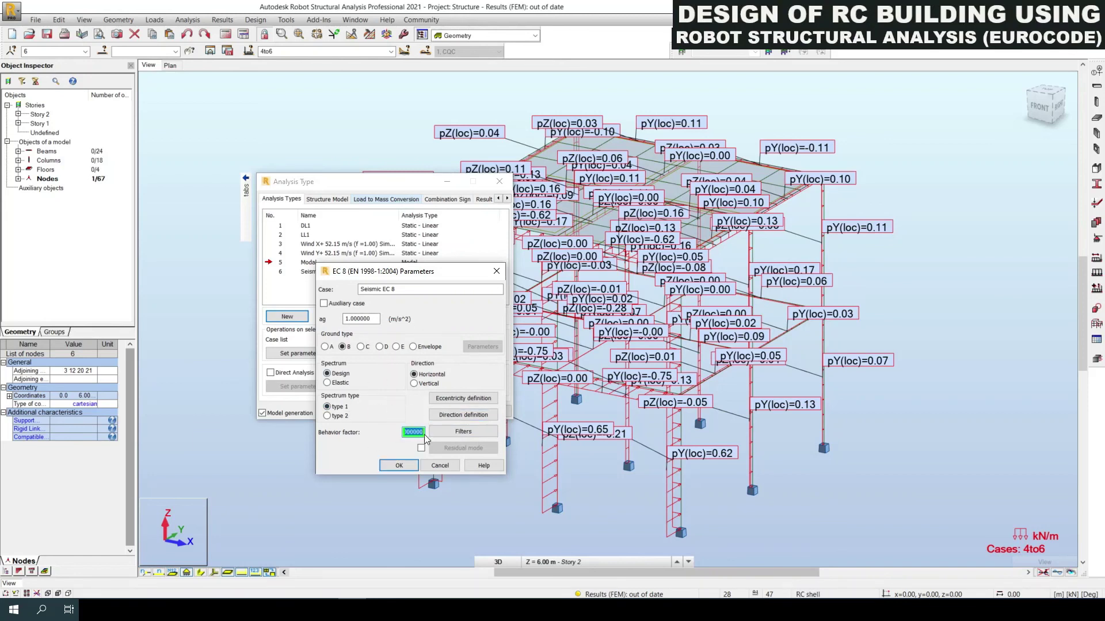
{"action": "left_click", "coordinate": [398, 466]}
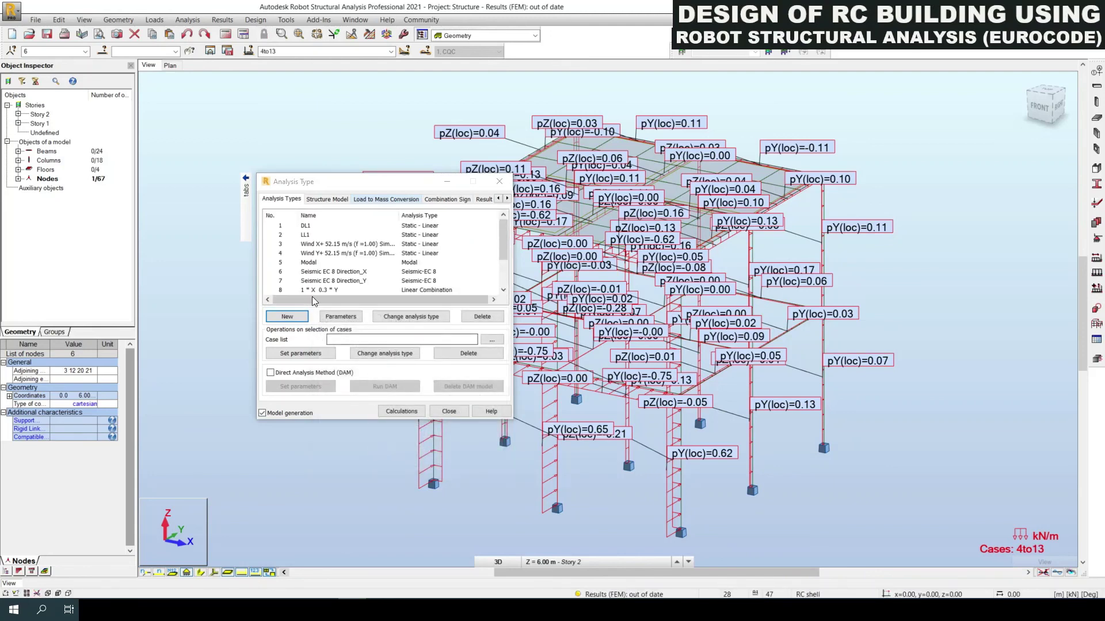
{"action": "scroll", "coordinate": [321, 281], "scroll_direction": "down", "scroll_amount": 2}
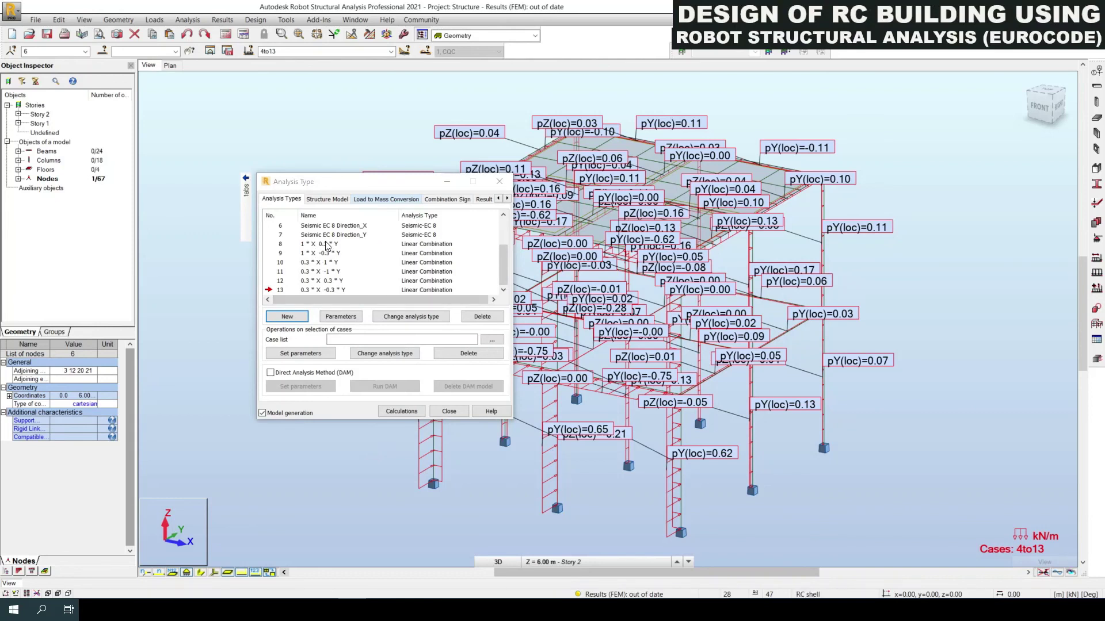
{"action": "left_click", "coordinate": [280, 226]}
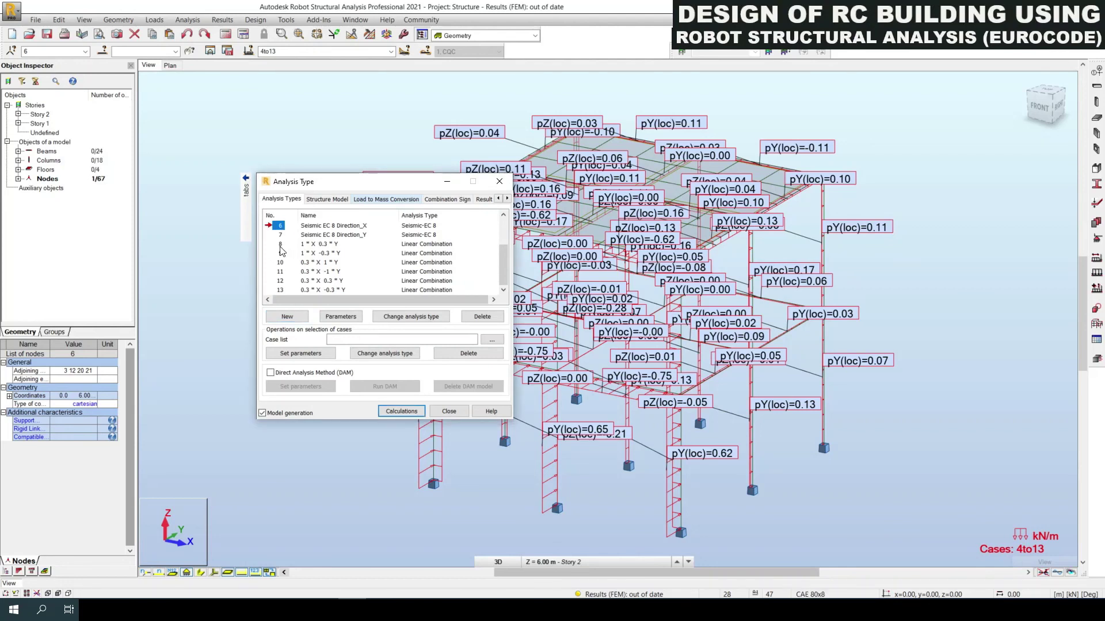
{"action": "left_click", "coordinate": [280, 246]}
{"action": "left_click", "coordinate": [283, 254]}
{"action": "left_click", "coordinate": [281, 229]}
Add another seismic analysis case named Seismic EC 8 based on EN 1998-1:2004/A1:2013 and check its direction definition.
{"action": "left_click", "coordinate": [307, 317]}
{"action": "left_click", "coordinate": [320, 288]}
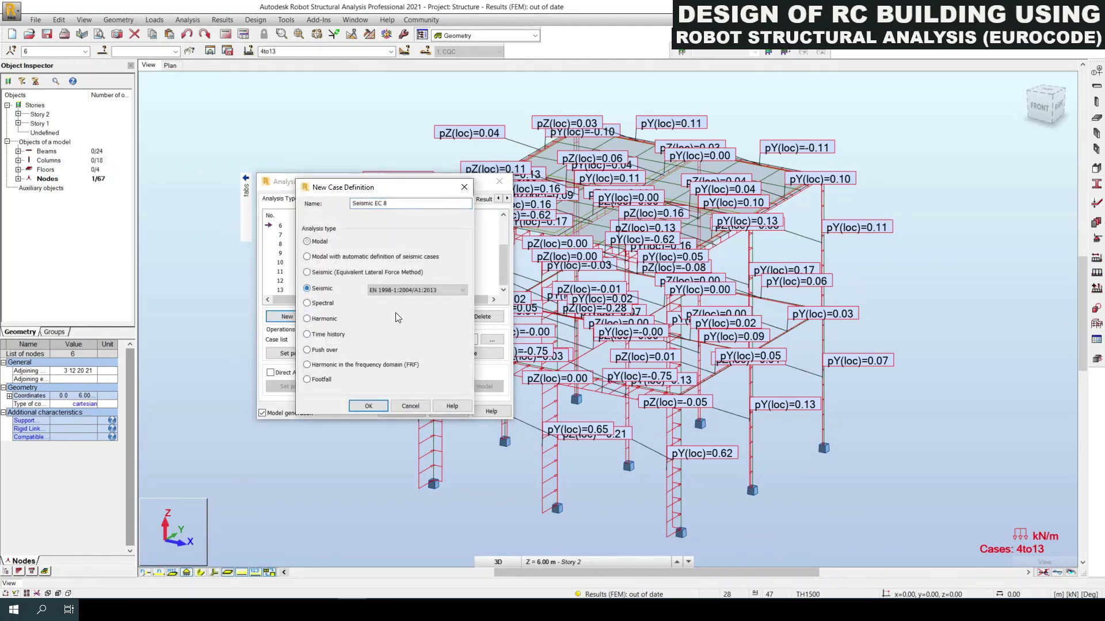
{"action": "left_click", "coordinate": [368, 406]}
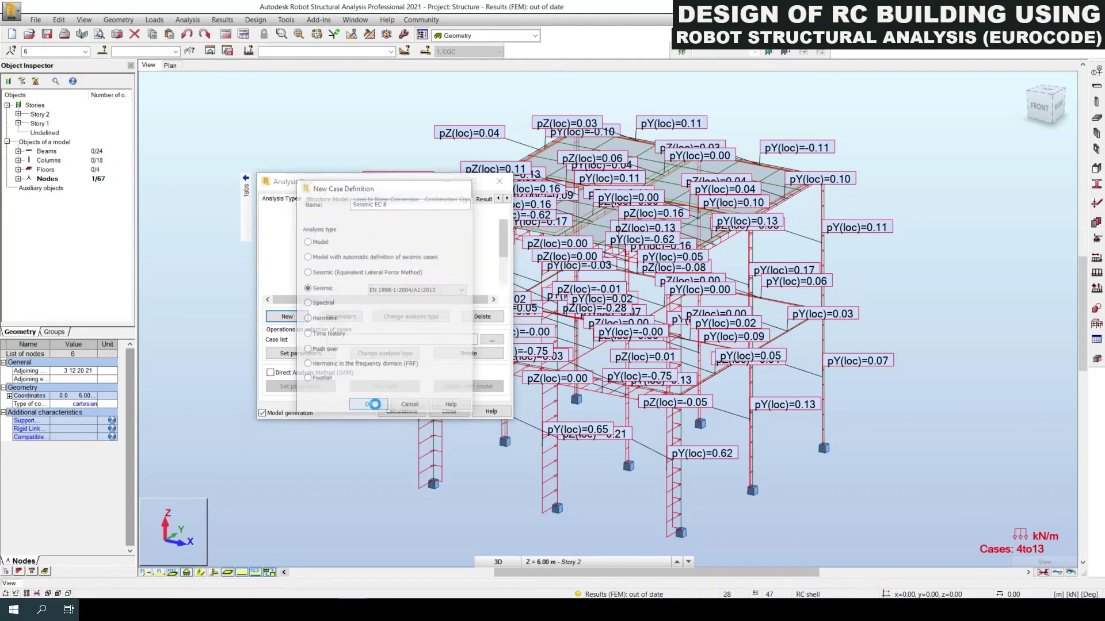
{"action": "left_click", "coordinate": [485, 360]}
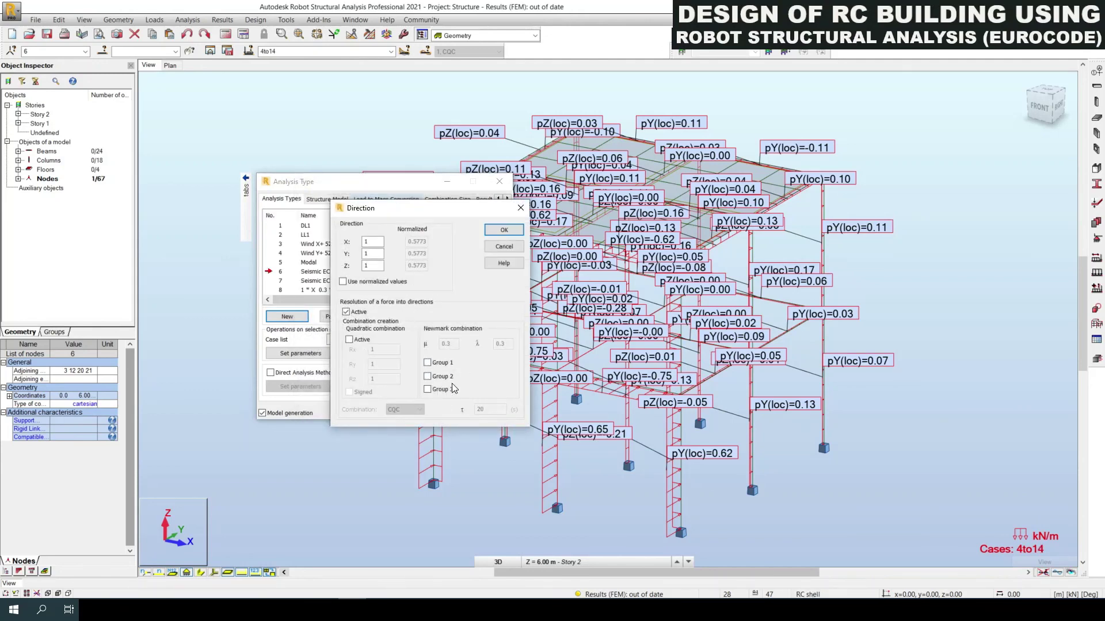
{"action": "left_click", "coordinate": [504, 230]}
{"action": "left_click", "coordinate": [501, 229]}
Check the full list of analysis cases and start the structural calculations.
{"action": "scroll", "coordinate": [317, 288], "scroll_direction": "down", "scroll_amount": 2}
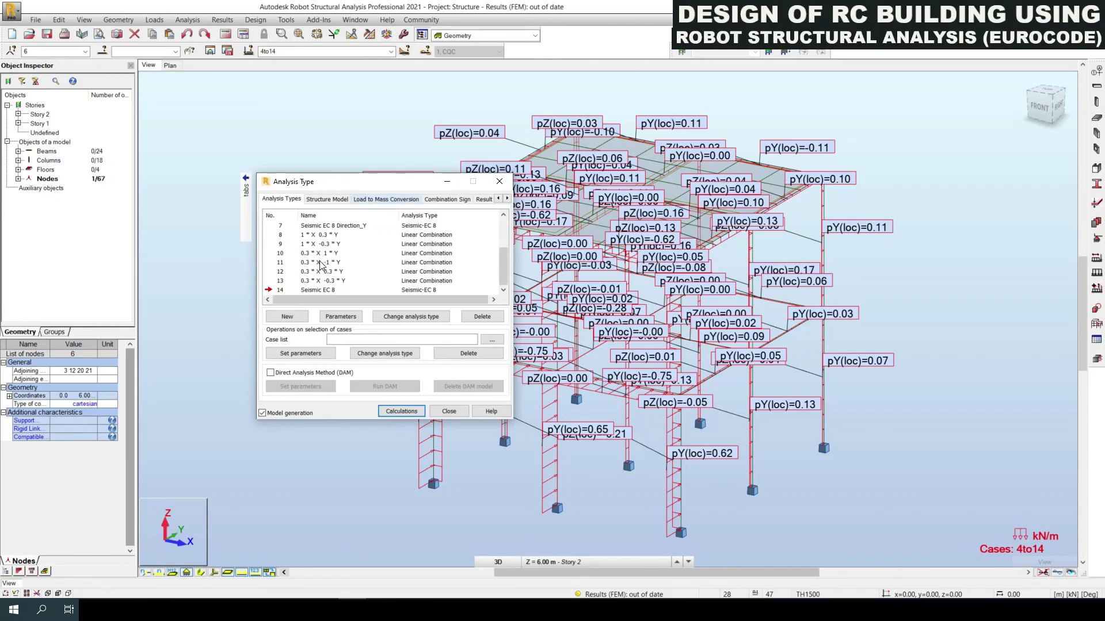
{"action": "scroll", "coordinate": [320, 265], "scroll_direction": "up", "scroll_amount": 2}
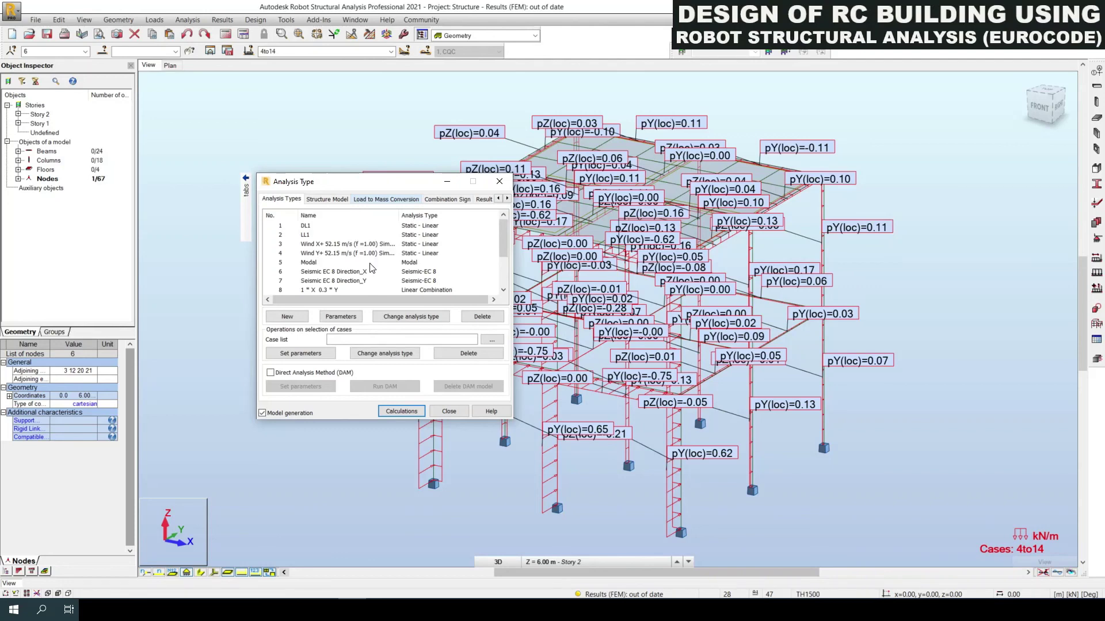
{"action": "key", "text": "Return"}
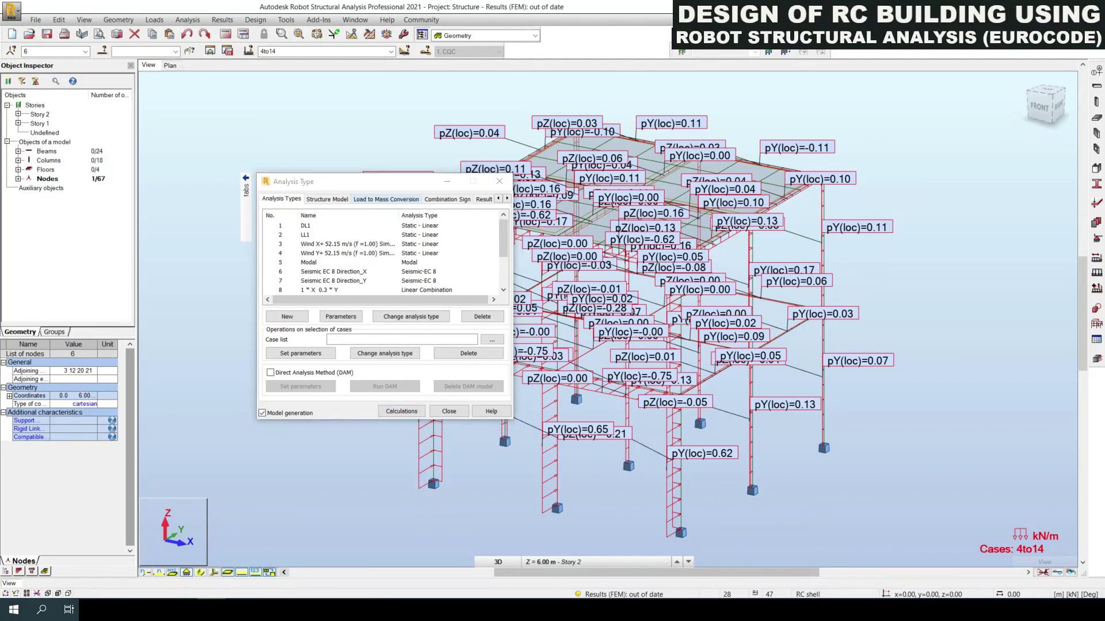